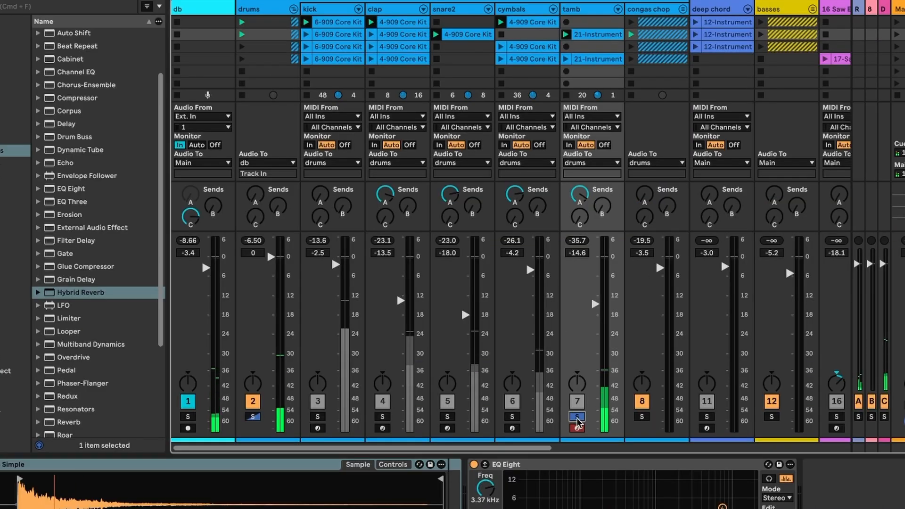
- Inspect the drum and instrument tracks in the mixer along with their device chains
click(382, 417)
click(447, 417)
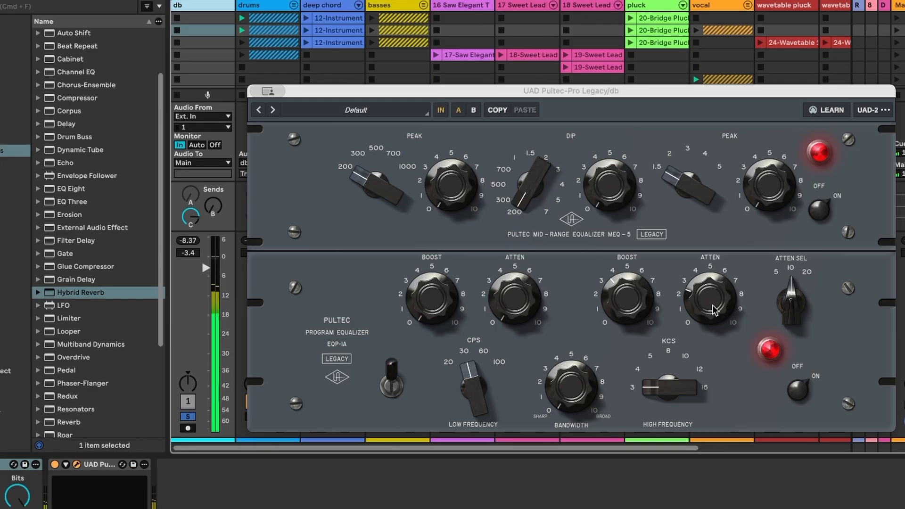
click(473, 110)
click(458, 110)
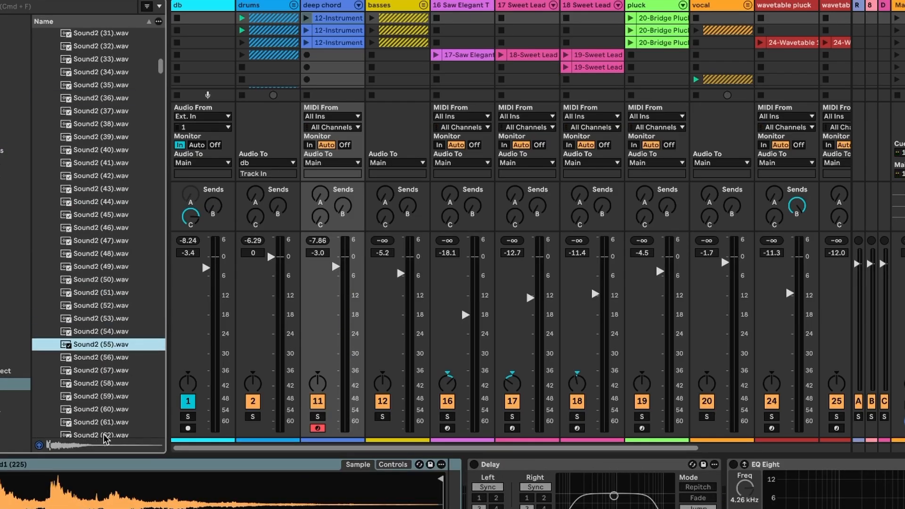
click(474, 465)
click(733, 465)
click(856, 465)
click(857, 464)
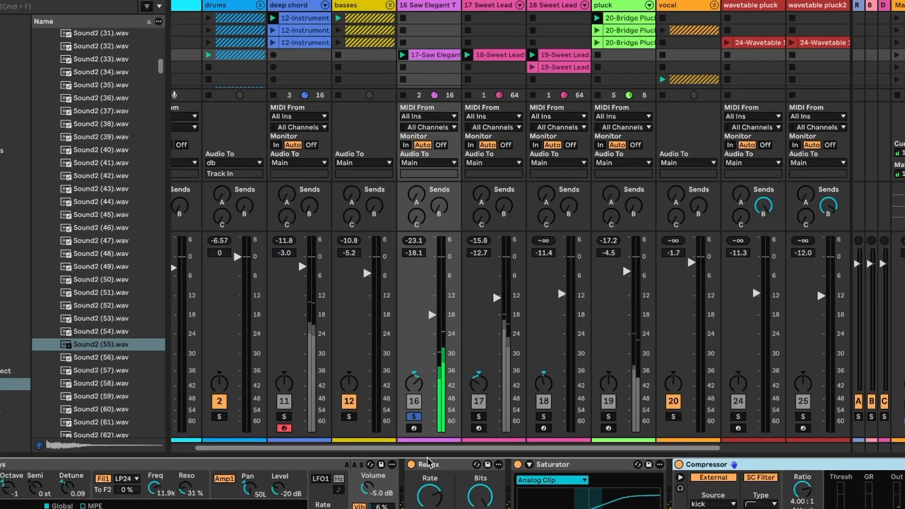
- Browse across the mixer channels, toggling solo on individual tracks to audition them
key(0)
click(413, 475)
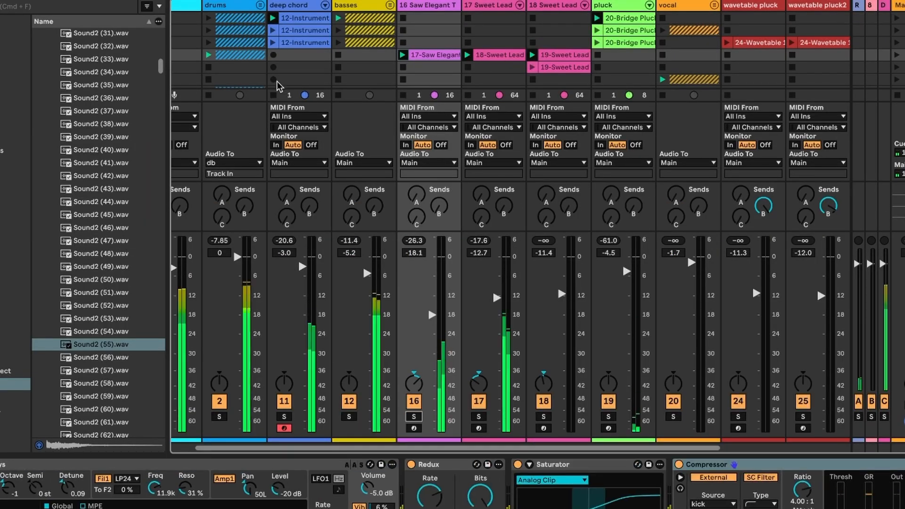
scroll(659, 71, right, 4)
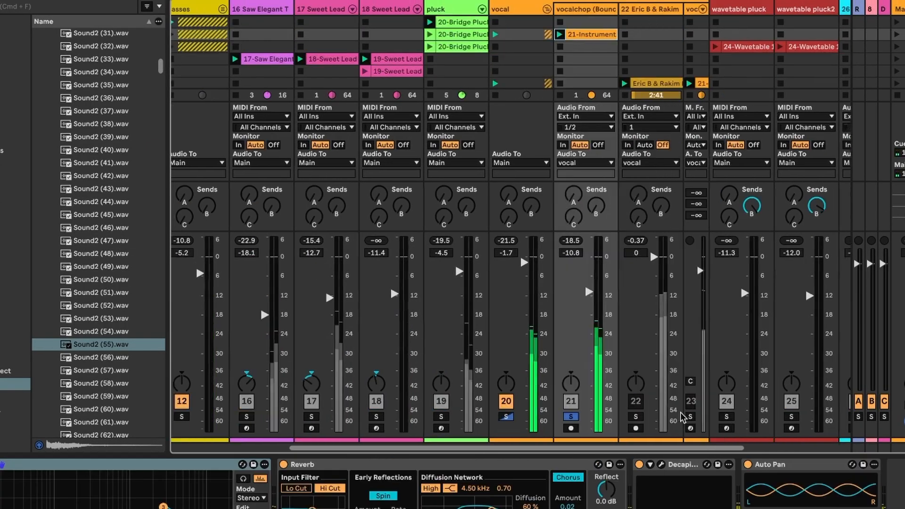
scroll(686, 415, right, 3)
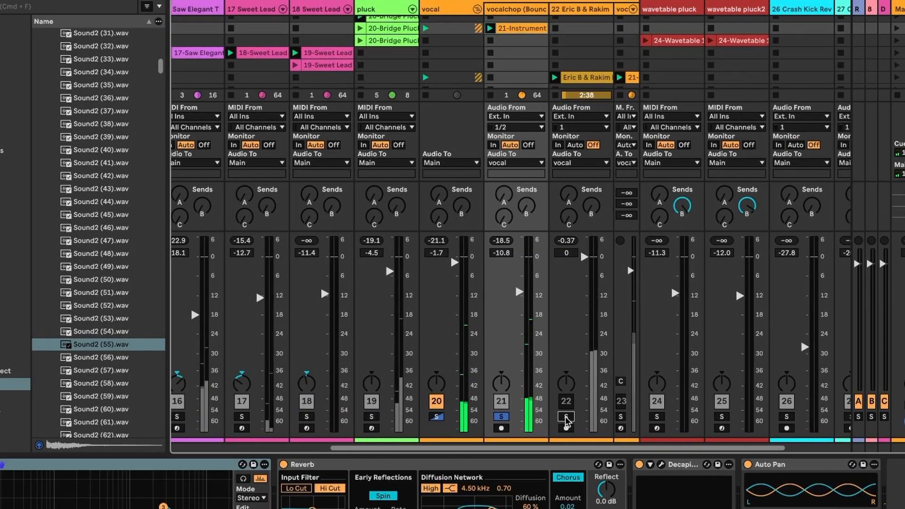
click(567, 417)
scroll(567, 416, right, 4)
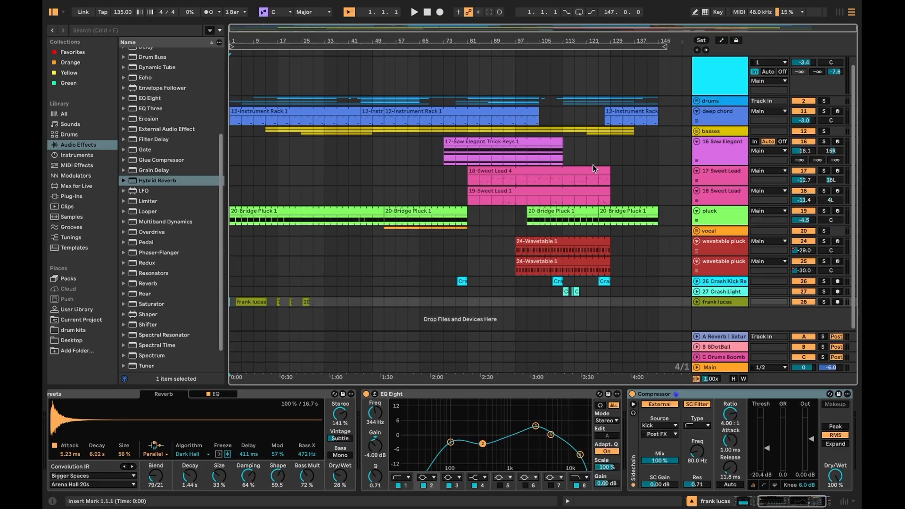
- Expand and then collapse the drums group track in the arrangement
click(697, 101)
click(696, 101)
click(696, 101)
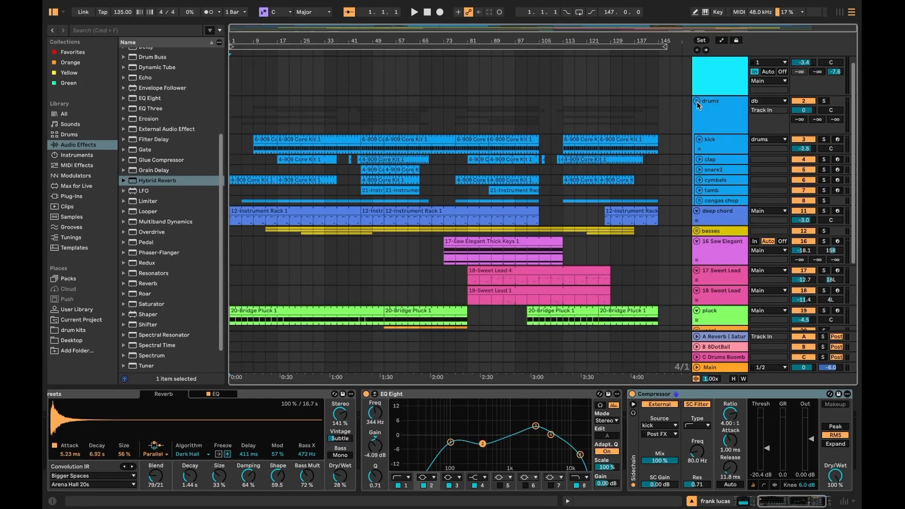
click(695, 101)
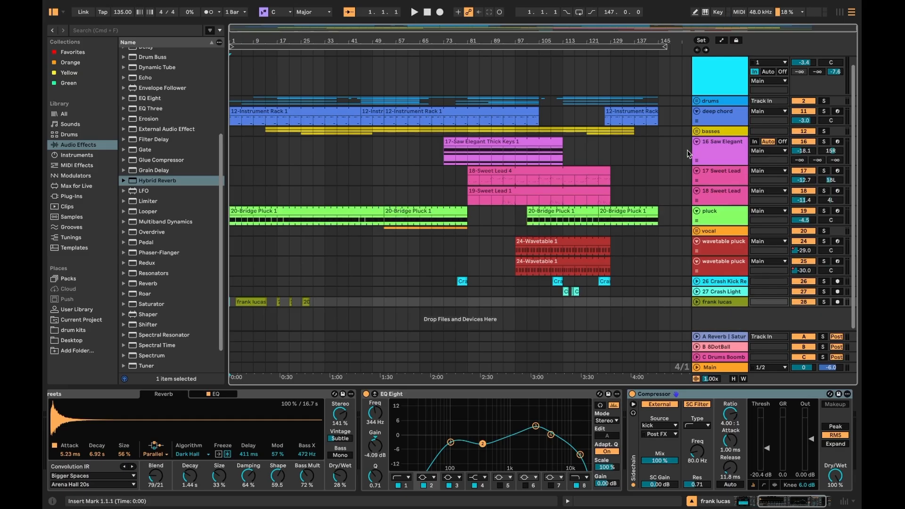
- Switch to the session mixer and scroll through all the tracks
key(Tab)
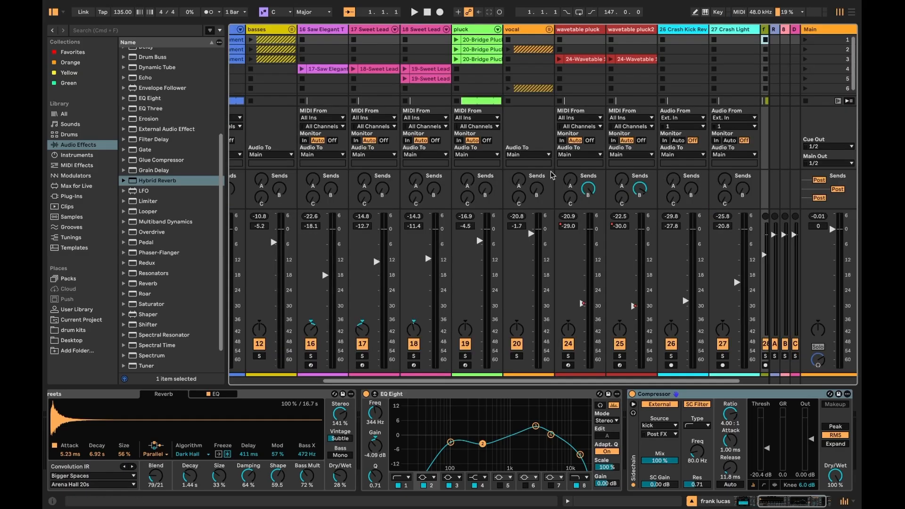
scroll(428, 69, left, 2)
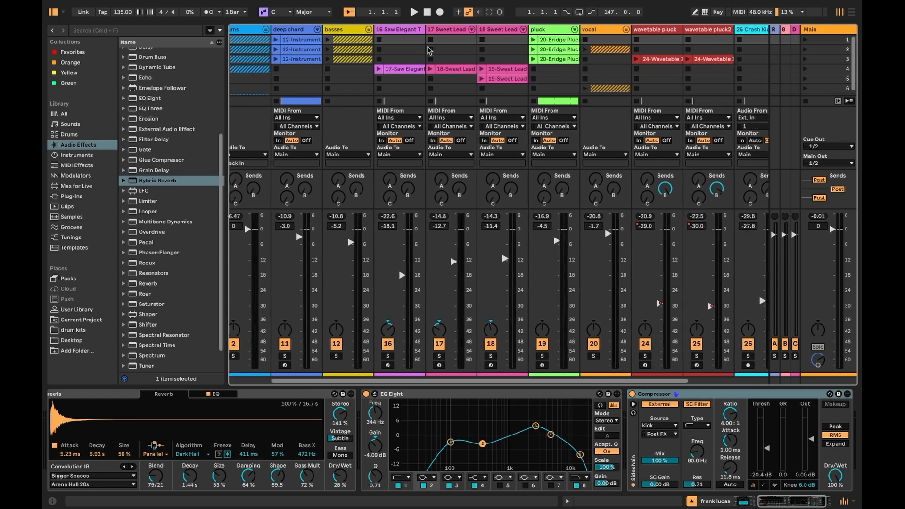
scroll(647, 51, left, 6)
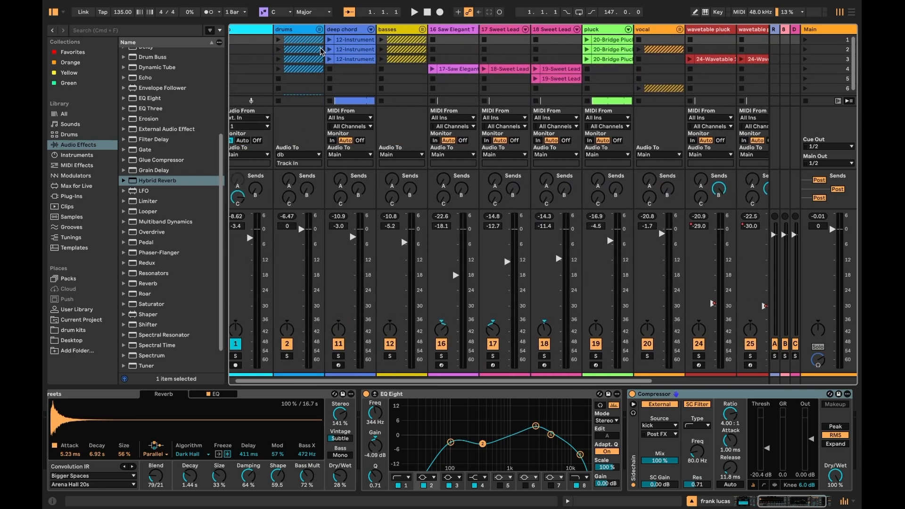
scroll(337, 39, right, 10)
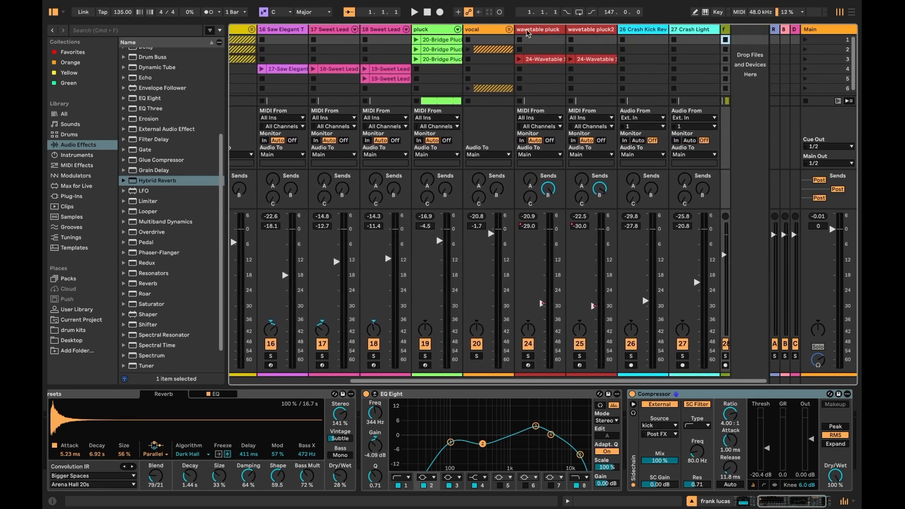
scroll(300, 40, left, 6)
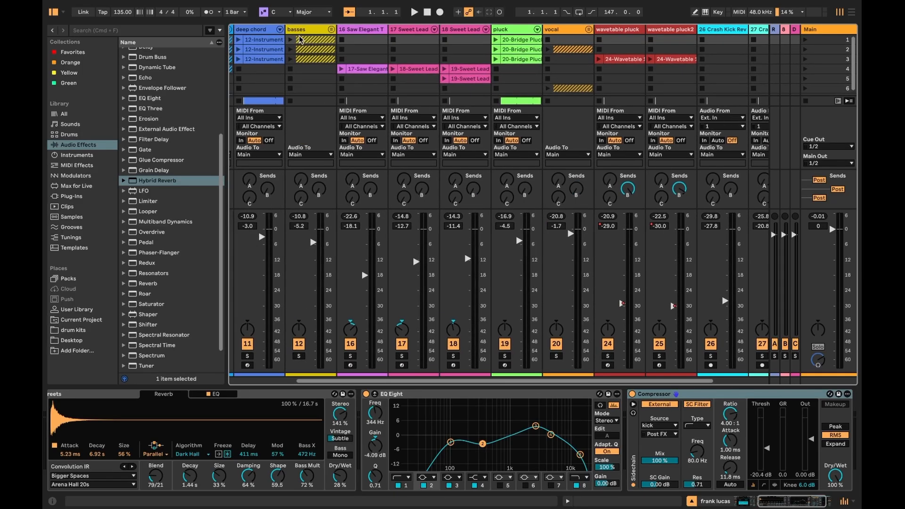
scroll(566, 61, left, 7)
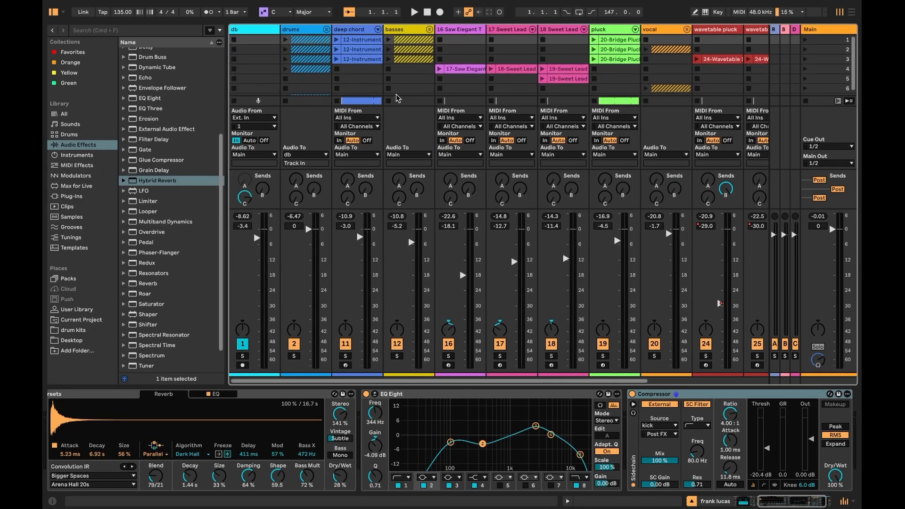
- Launch scenes 1 through 6 one after another to hear each section
click(807, 39)
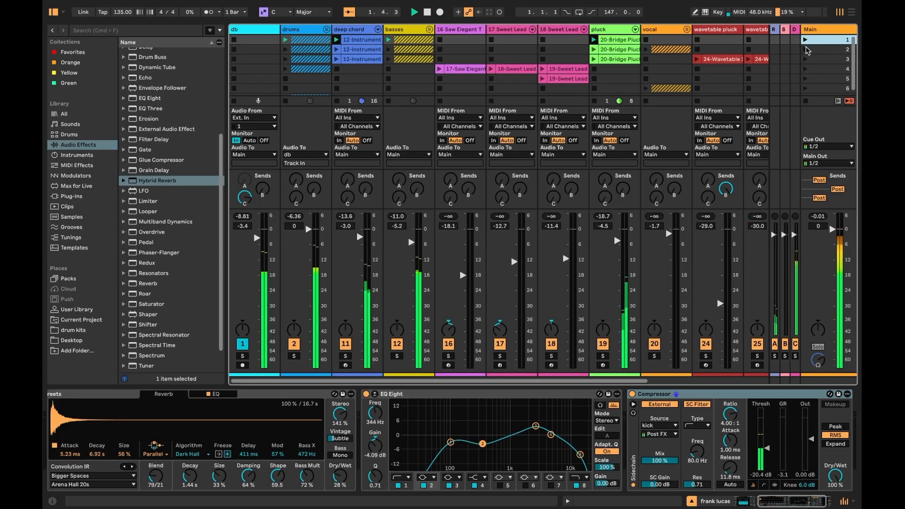
click(805, 50)
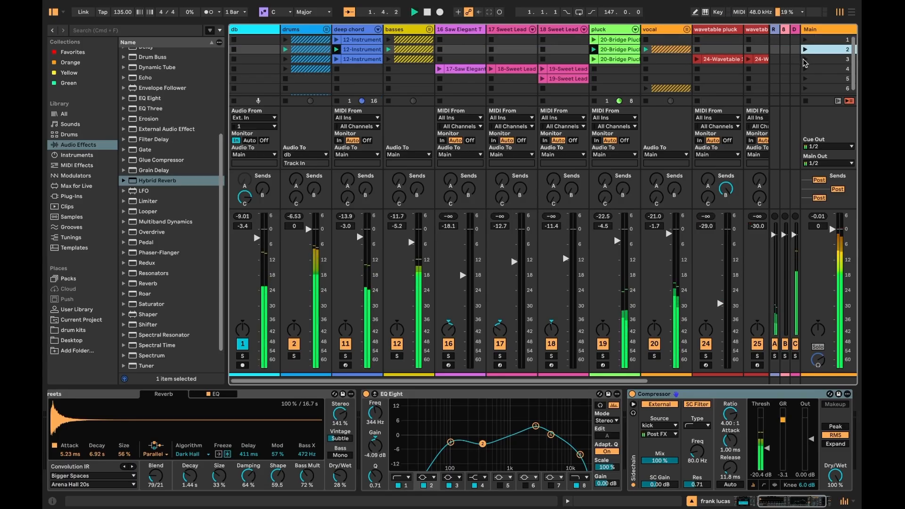
click(803, 60)
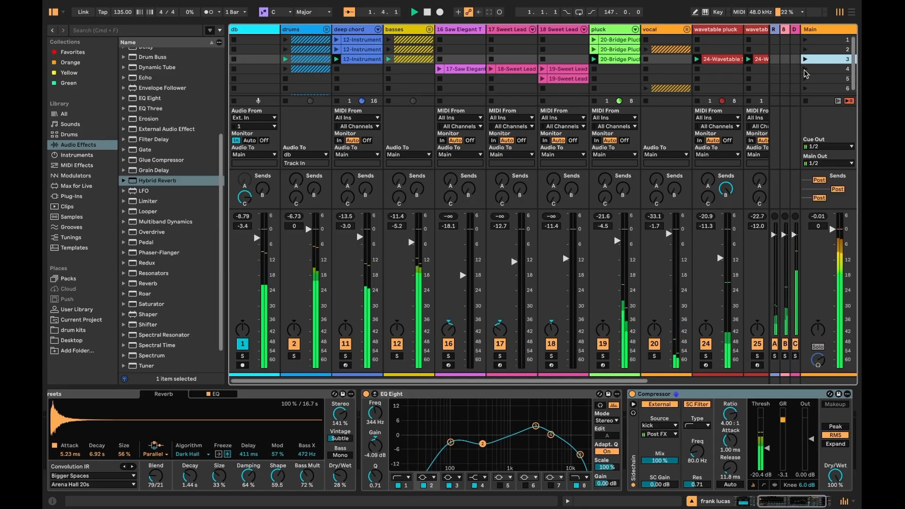
click(804, 69)
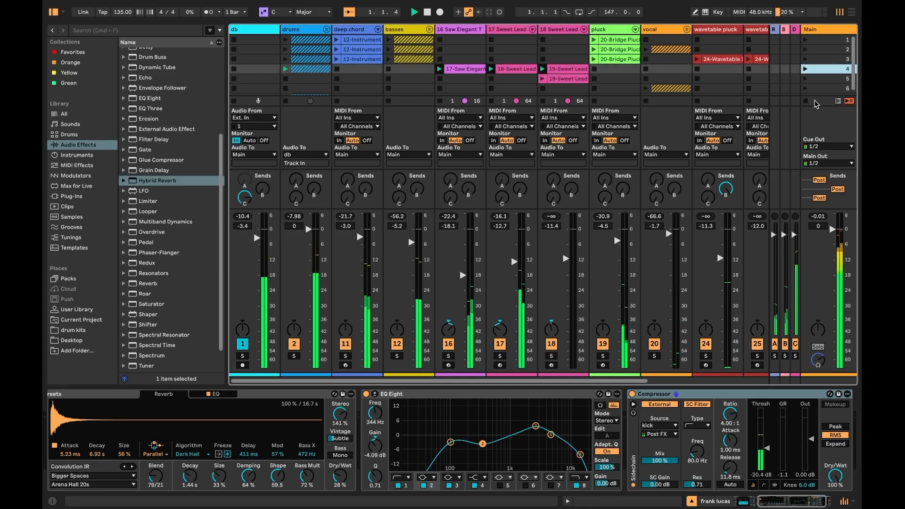
click(805, 79)
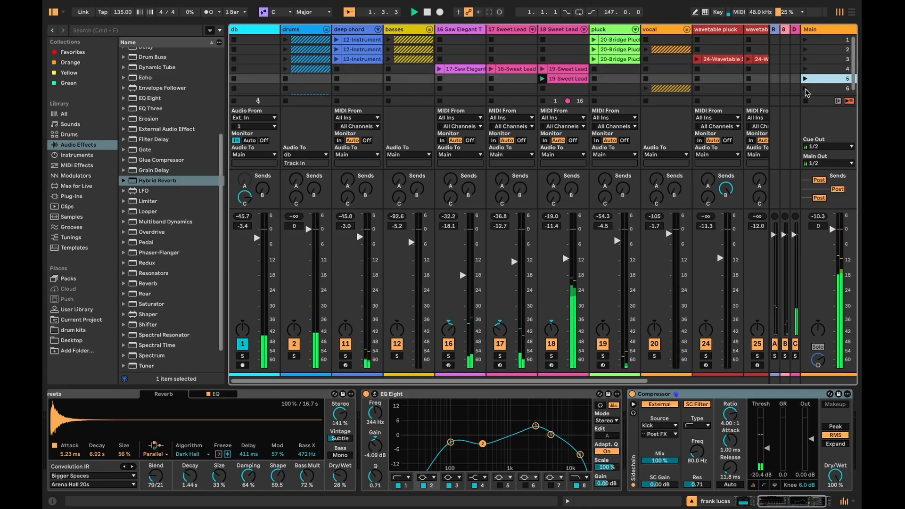
click(805, 88)
- Show the return tracks and inspect the Reverb and Saturator devices on return A
scroll(696, 57, down, 2)
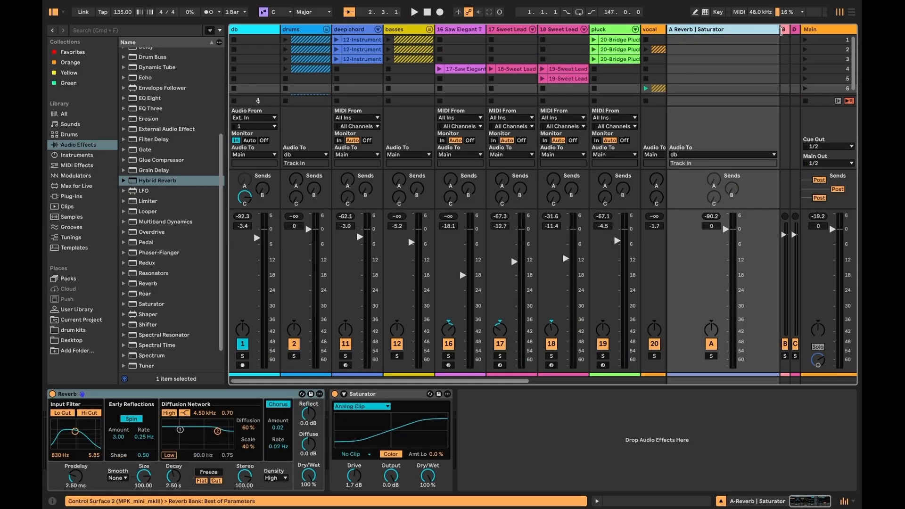
click(782, 30)
click(792, 29)
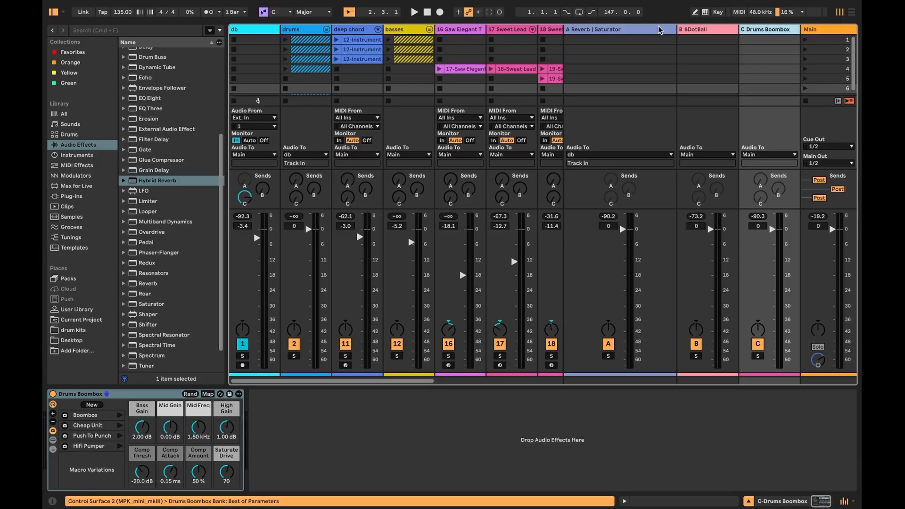
click(583, 30)
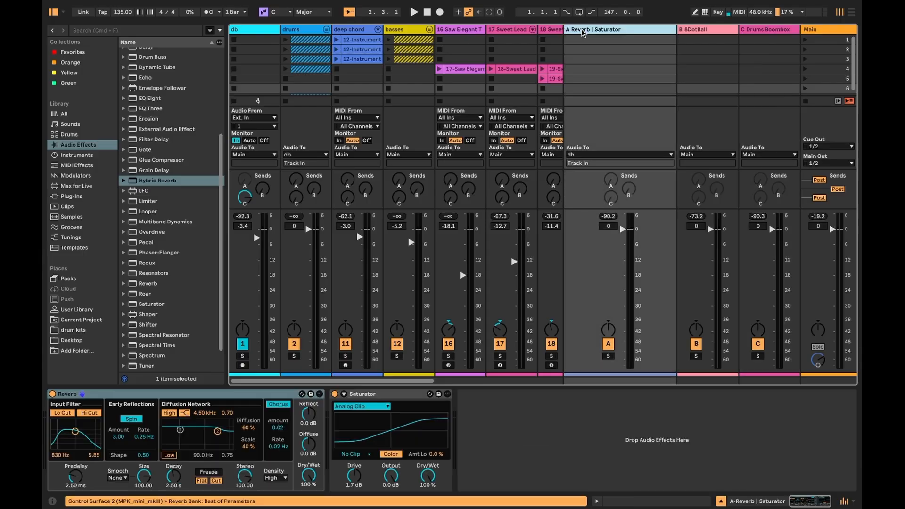
- Widen return track A's channel strip and inspect the devices on returns B and C
drag(567, 29, 616, 34)
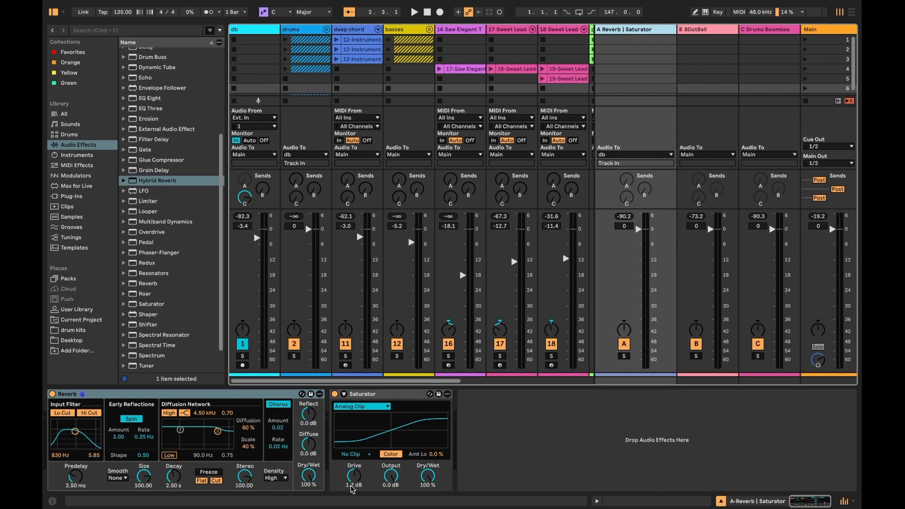
click(703, 32)
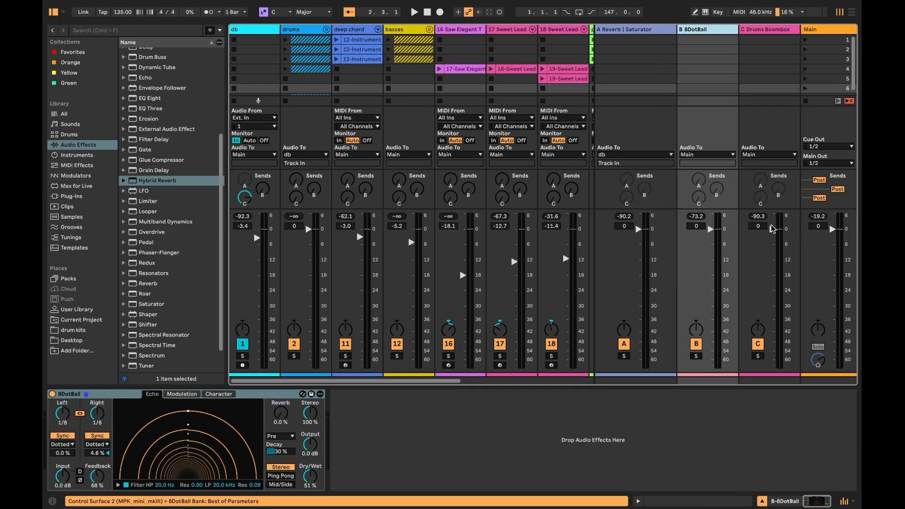
click(754, 31)
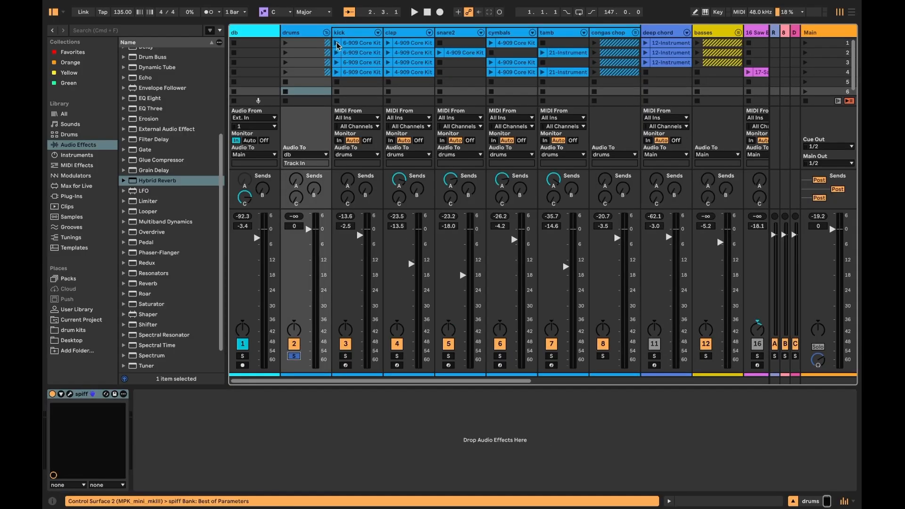
- Select the kick track and switch its EQ Eight off and back on to compare the sound
click(337, 44)
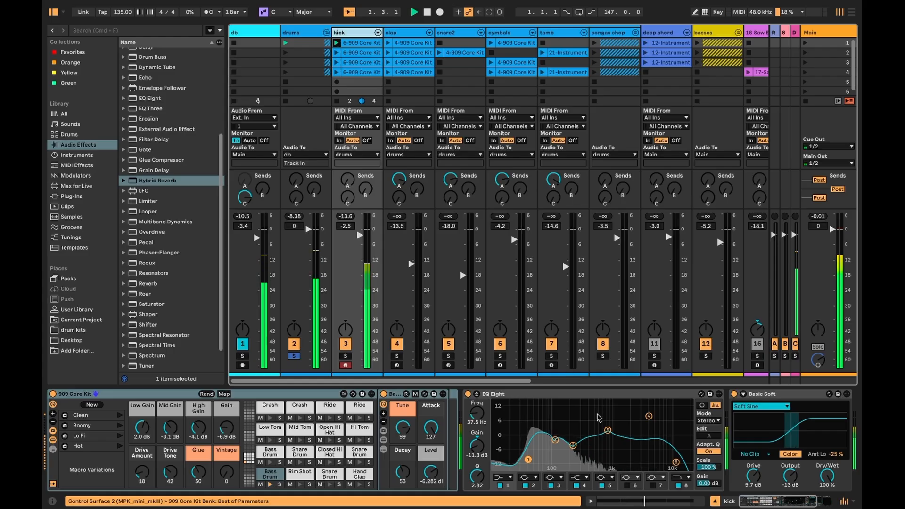
scroll(523, 399, right, 3)
scroll(523, 400, left, 3)
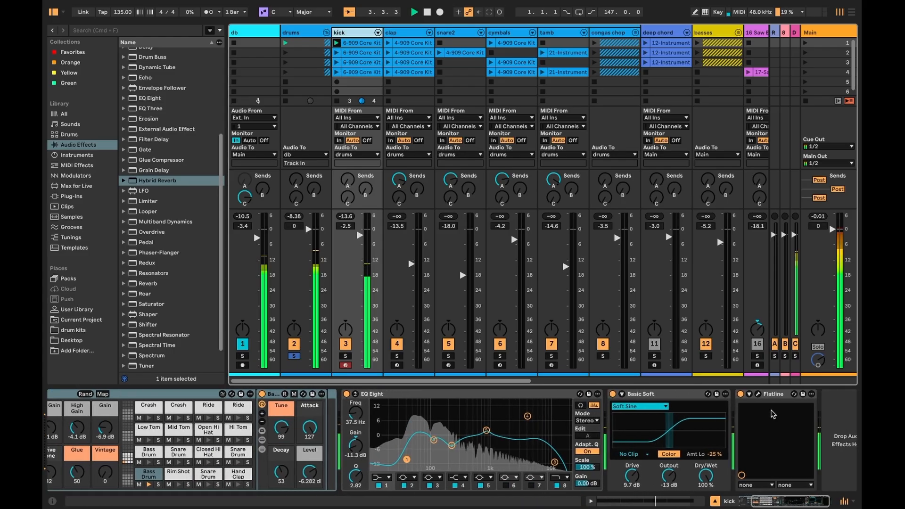
click(467, 394)
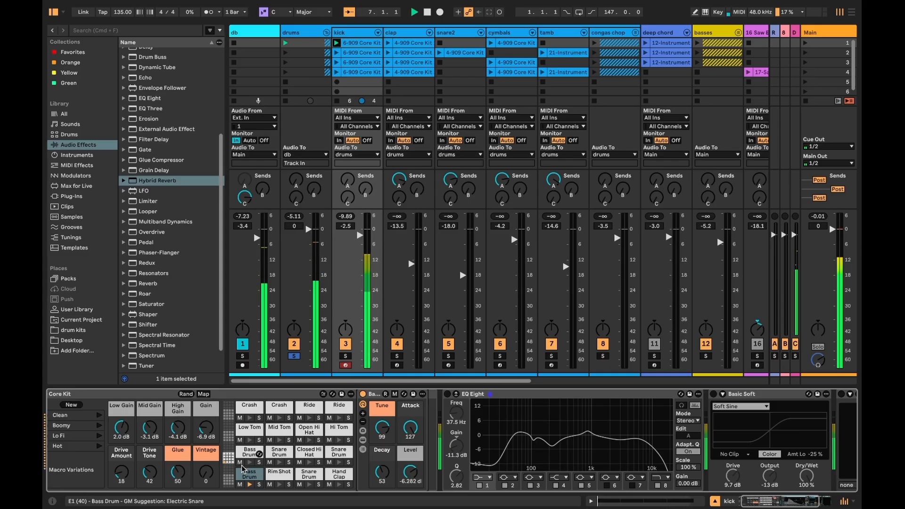
click(245, 478)
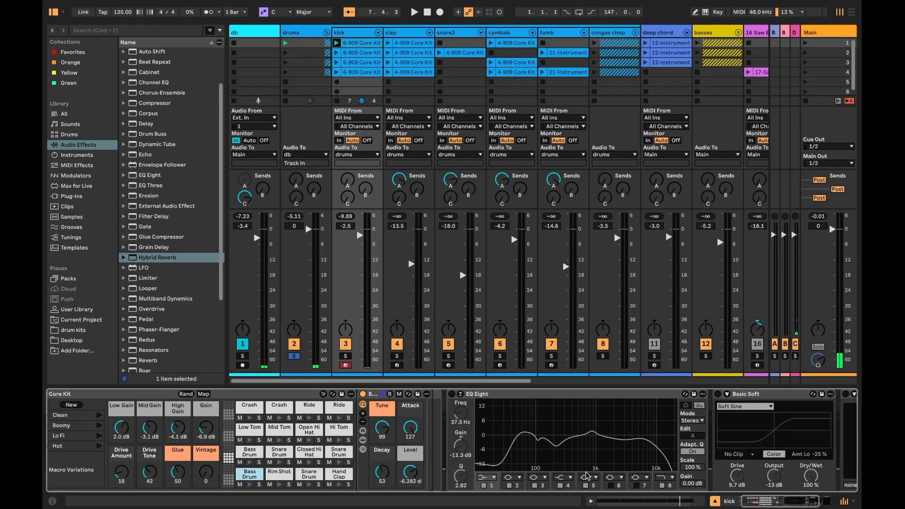
click(452, 394)
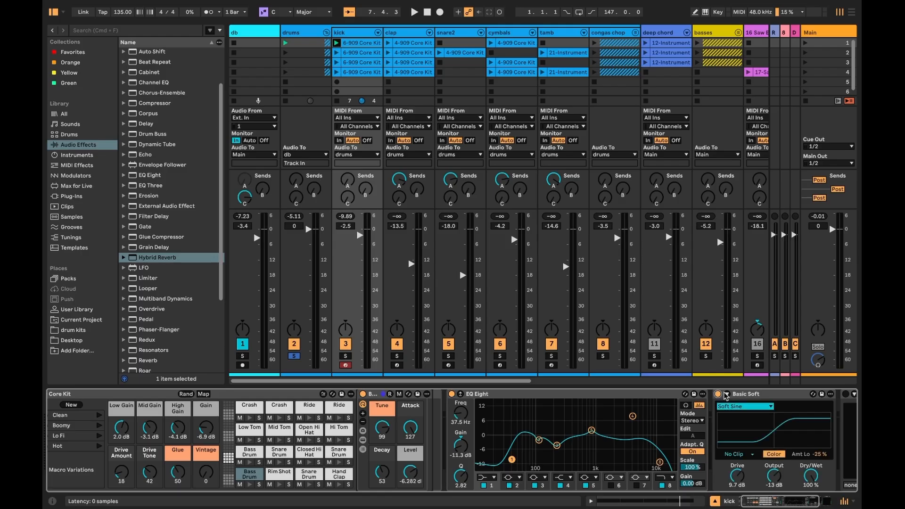
- Play the set and open the Flatline plugin window on the kick track
key(space)
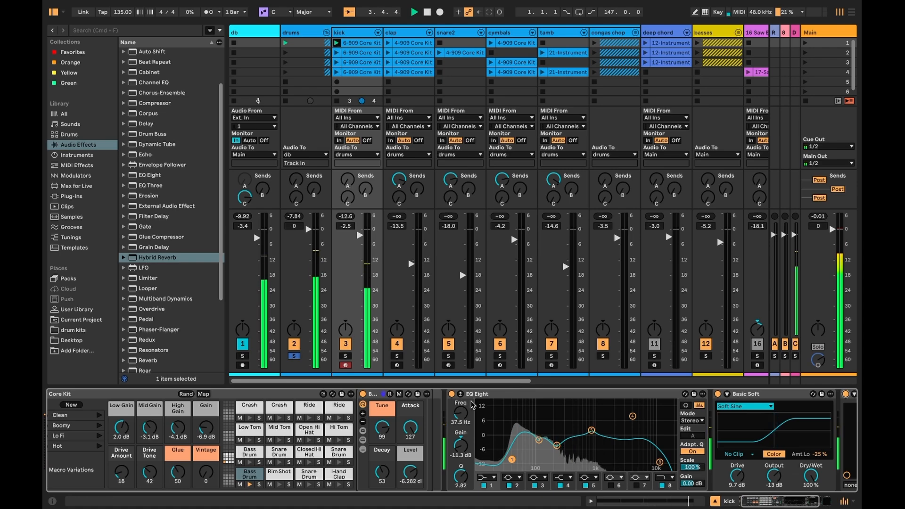
key(space)
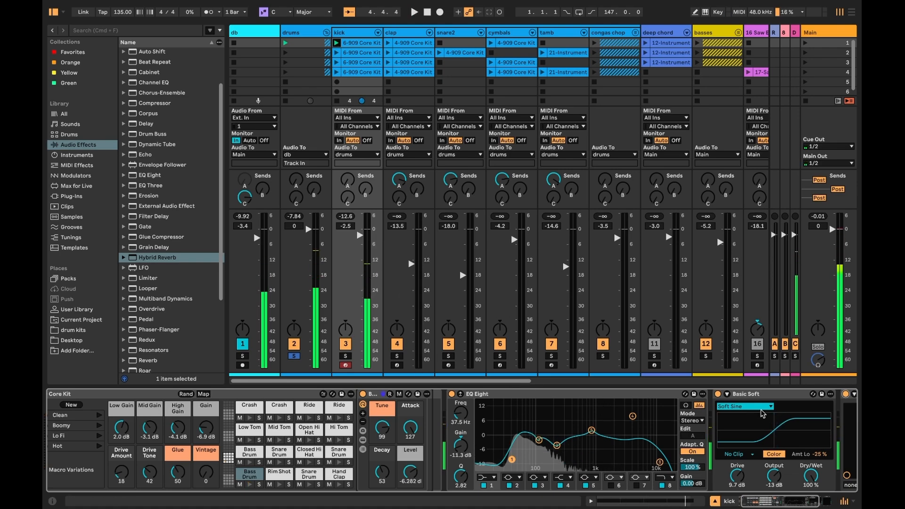
scroll(756, 410, right, 3)
click(775, 395)
key(space)
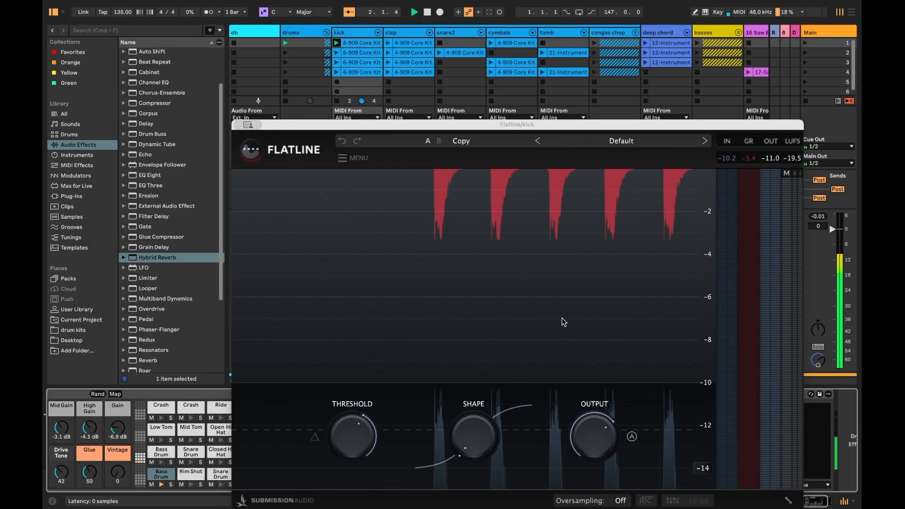
- Close the plugin window, select the congas chop group track and unfold it
click(615, 34)
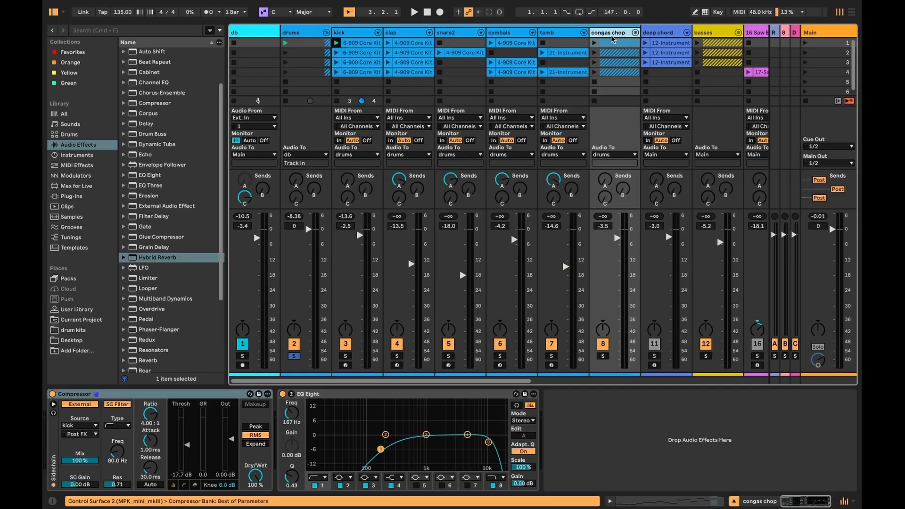
click(634, 33)
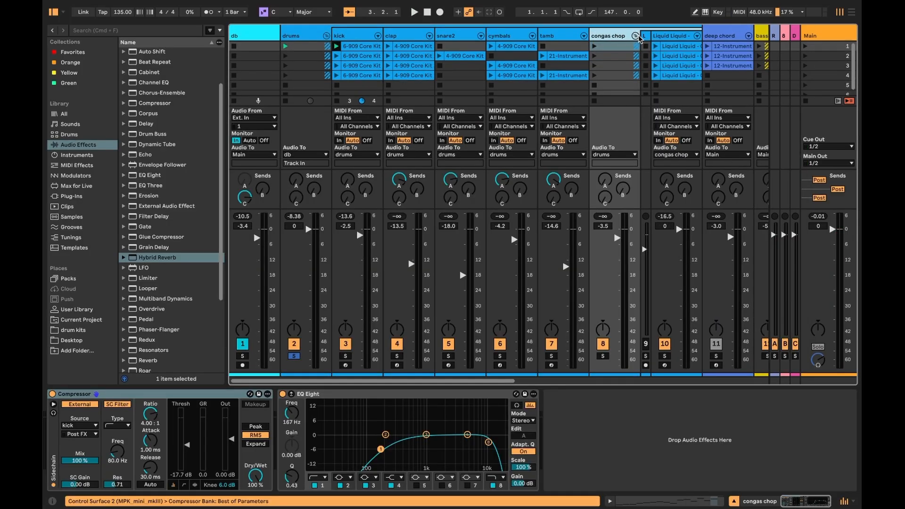
- Widen the bounced Liquid Liquid - Cavern audio track and open its clip in the sample editor
click(659, 38)
drag(649, 35, 722, 32)
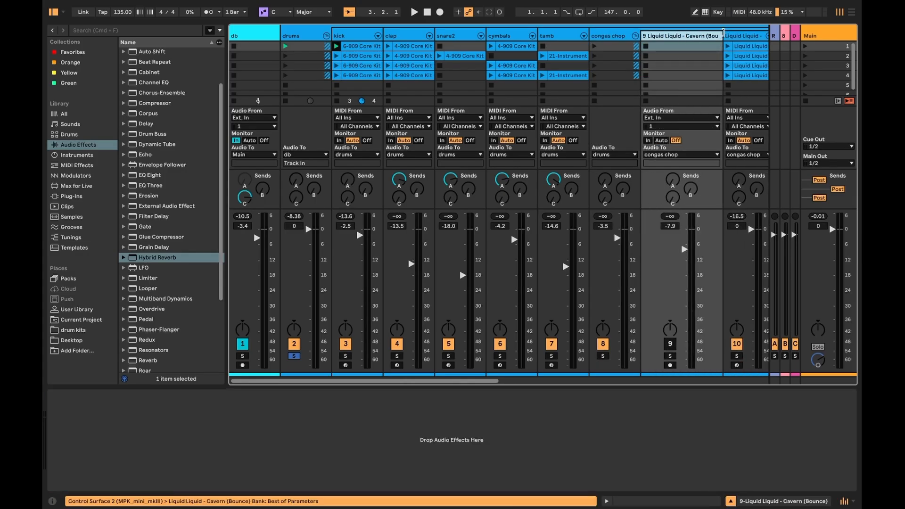
scroll(680, 40, right, 4)
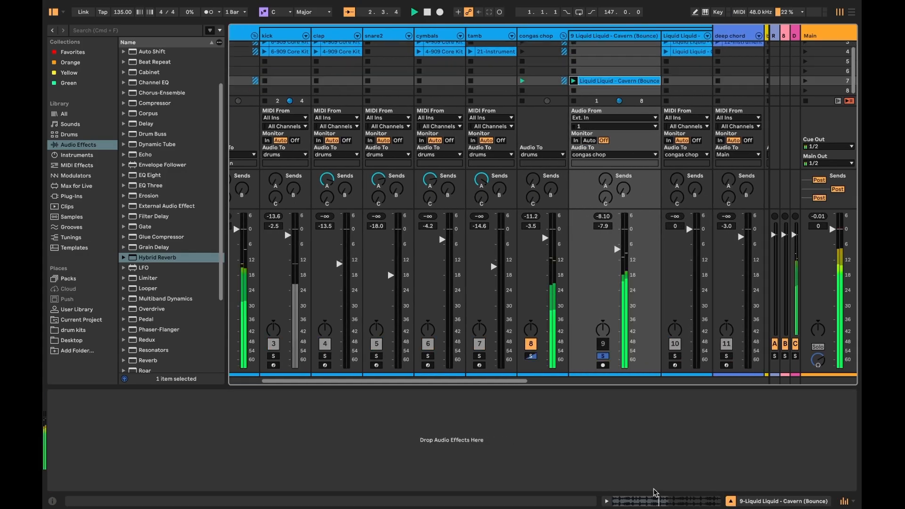
click(654, 497)
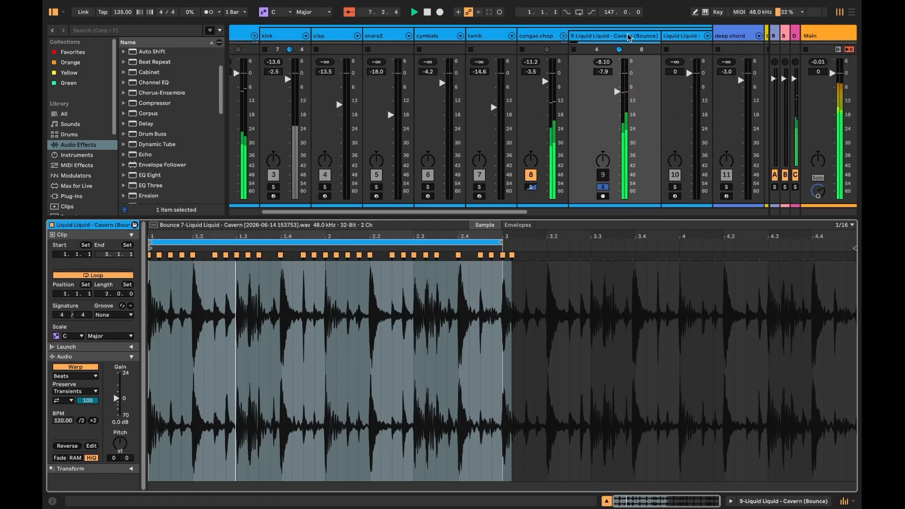
- Slice the Liquid Liquid - Cavern bounce clip to a new MIDI track
click(587, 37)
key(space)
right_click(636, 37)
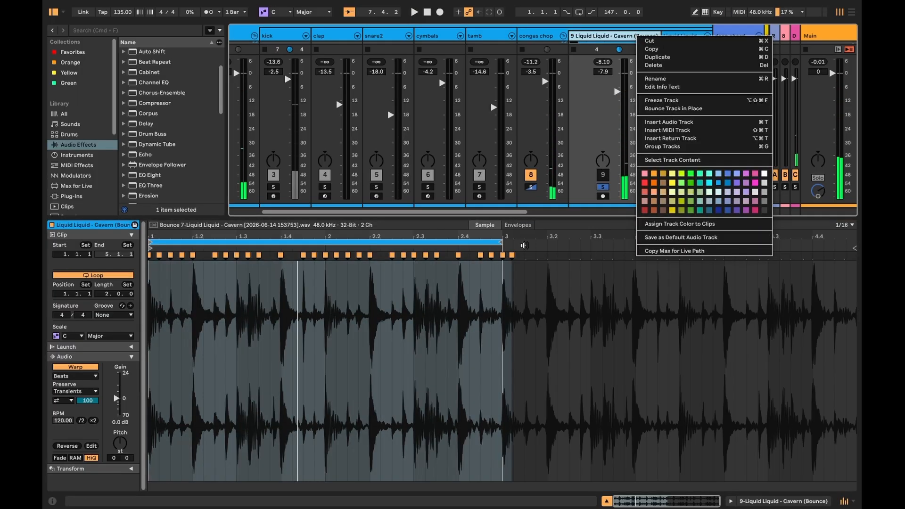
click(443, 338)
right_click(444, 339)
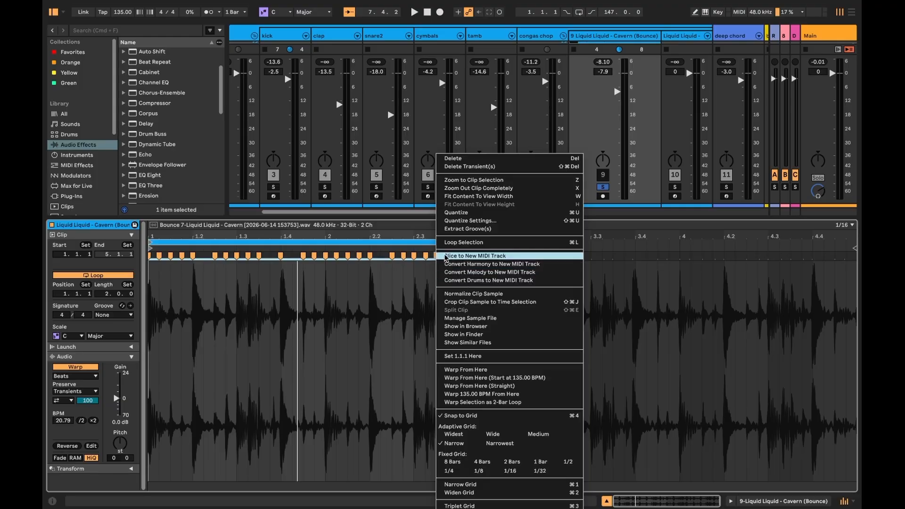
click(526, 257)
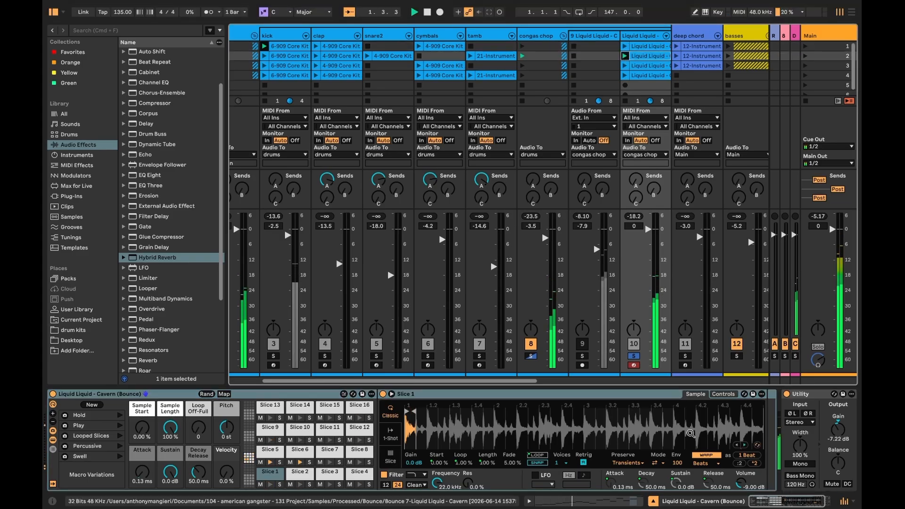
- Inspect the new slice rack, then open the cymbals clip and review its open hi-hat notes
scroll(735, 457, right, 1)
scroll(735, 456, right, 4)
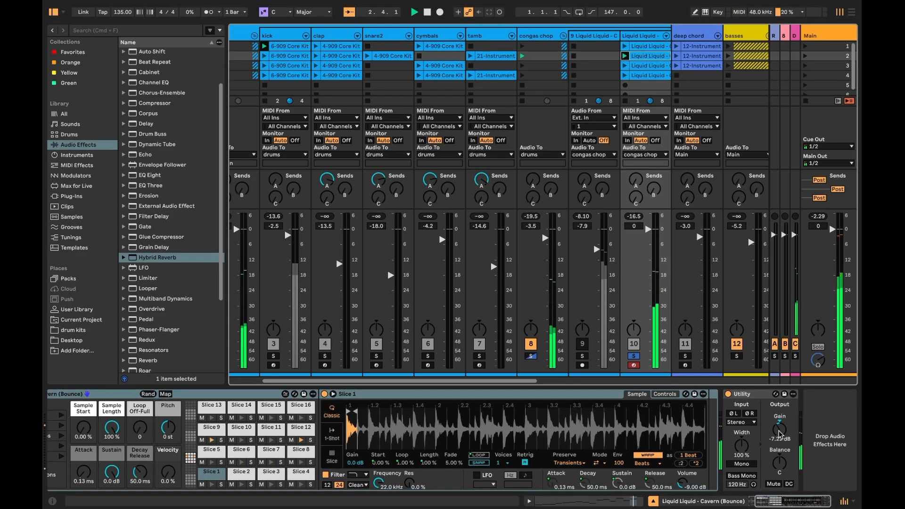
scroll(514, 47, right, 2)
scroll(514, 47, down, 1)
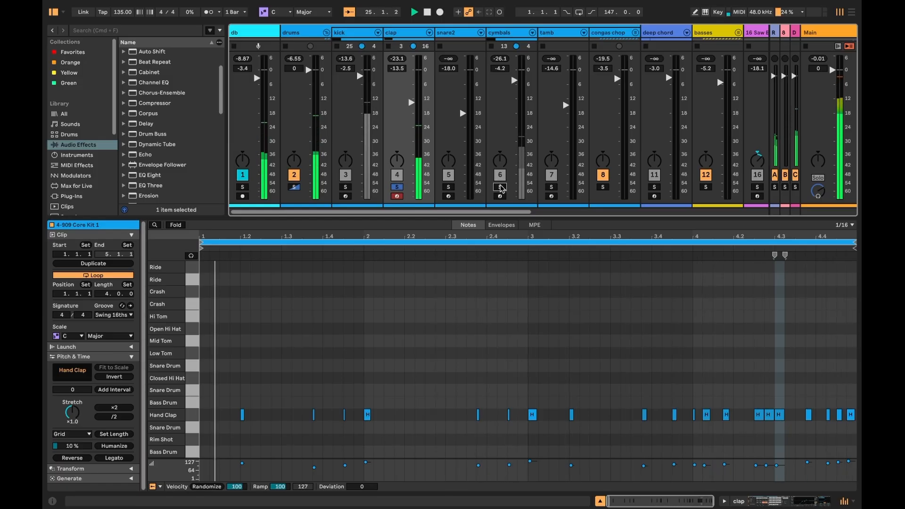
click(500, 187)
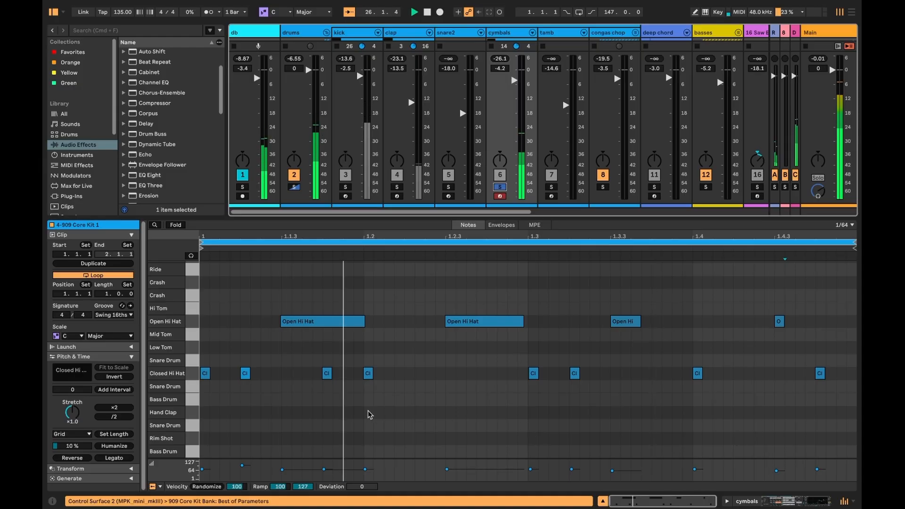
click(293, 325)
click(453, 322)
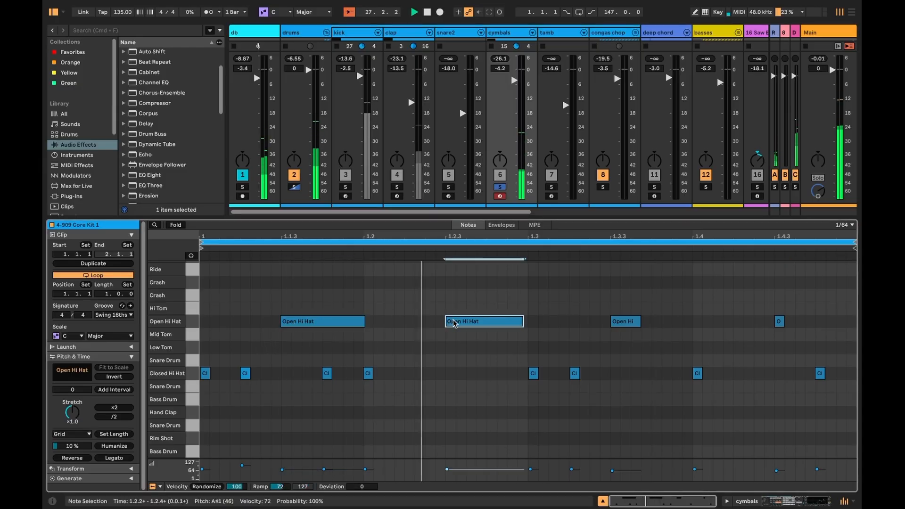
click(778, 322)
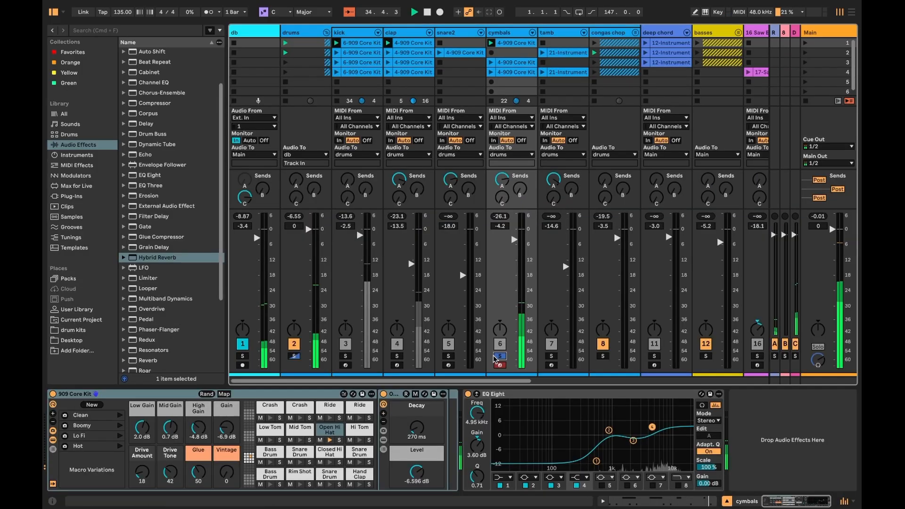
click(495, 357)
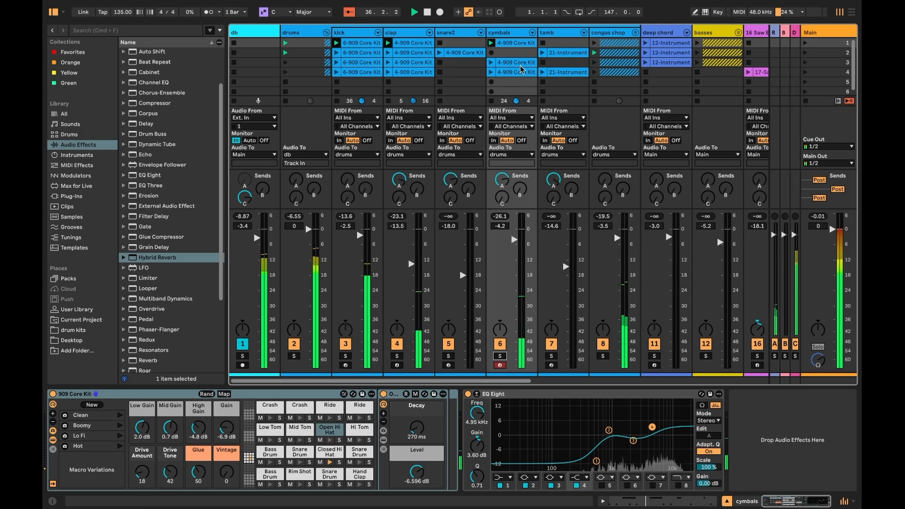
- Open the snare2 clip to review its snare notes, then return to the device chain
click(438, 52)
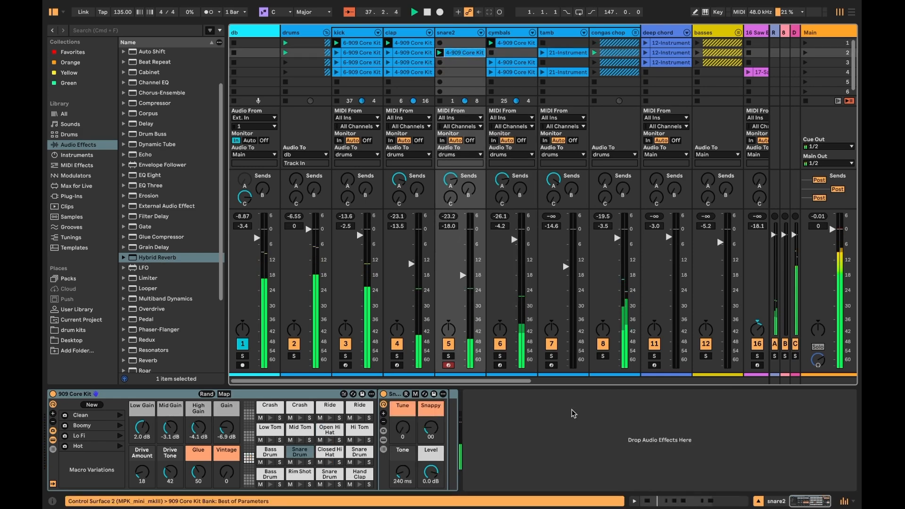
double_click(455, 53)
click(448, 187)
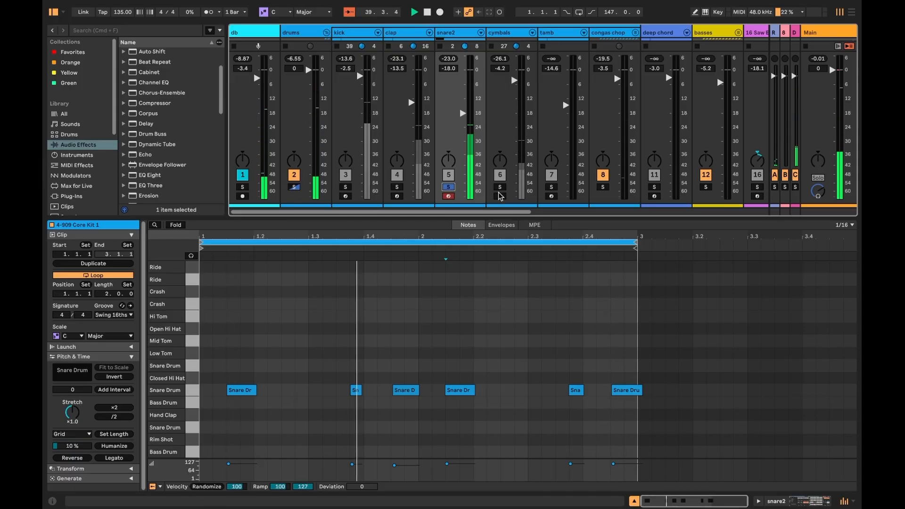
click(448, 187)
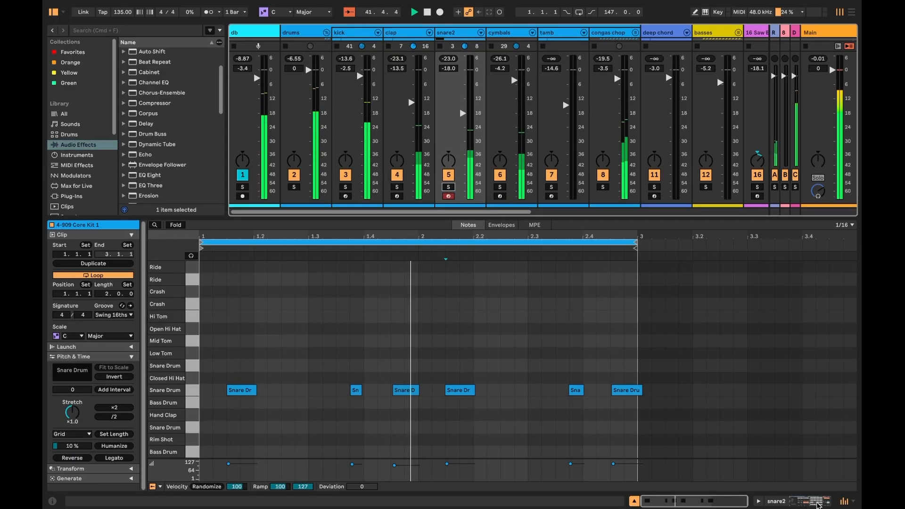
click(809, 501)
- Open the tamb clip to review its notes, then return to its instrument devices
click(539, 52)
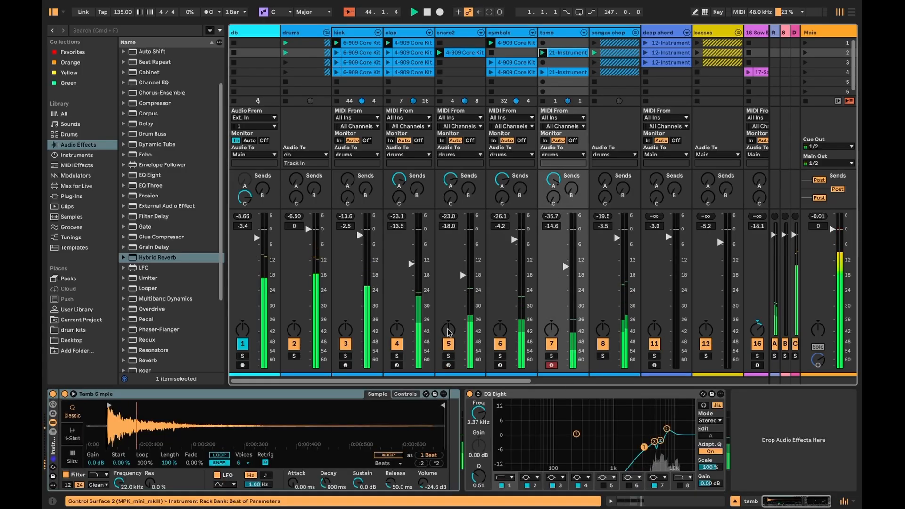
click(655, 502)
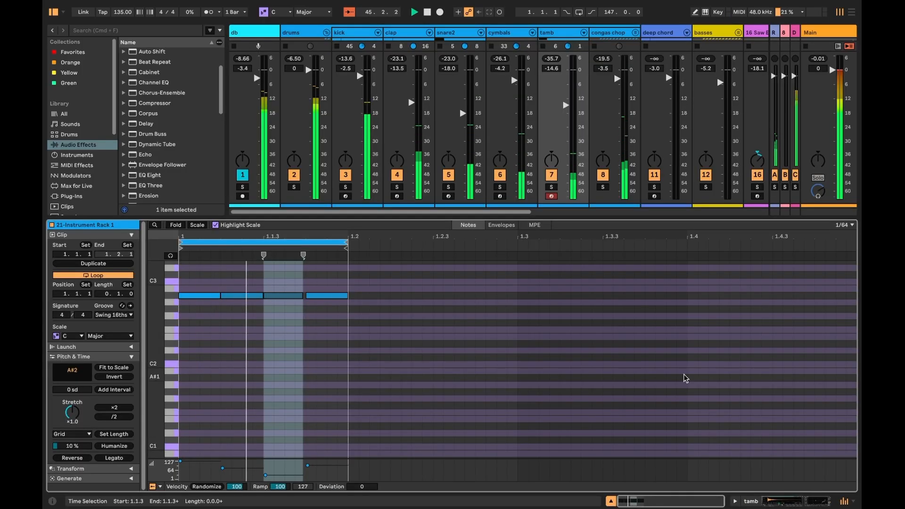
click(553, 187)
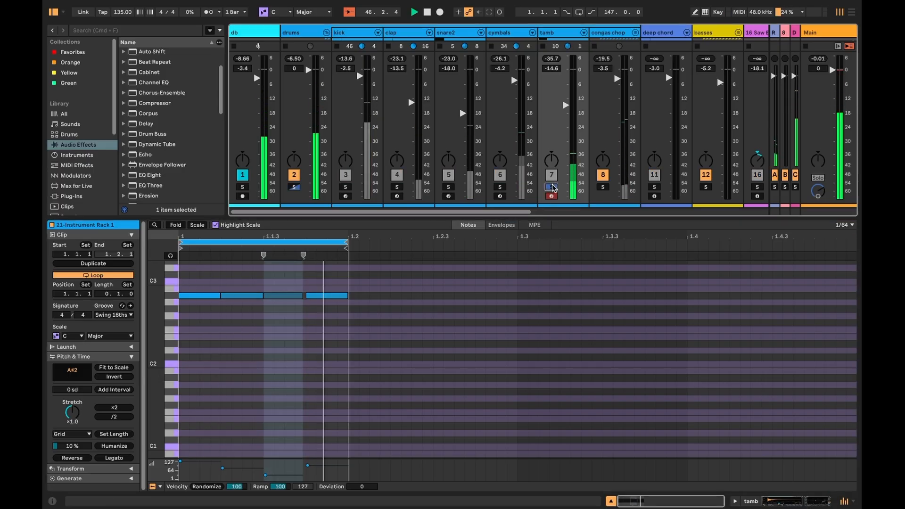
click(772, 500)
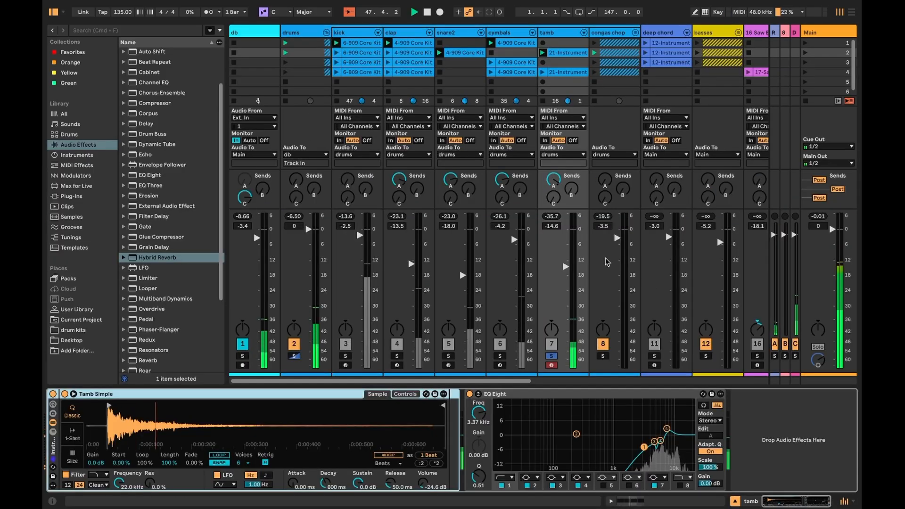
- Solo the tamb, clap, snare2 and drums tracks in turn to audition each one
click(552, 356)
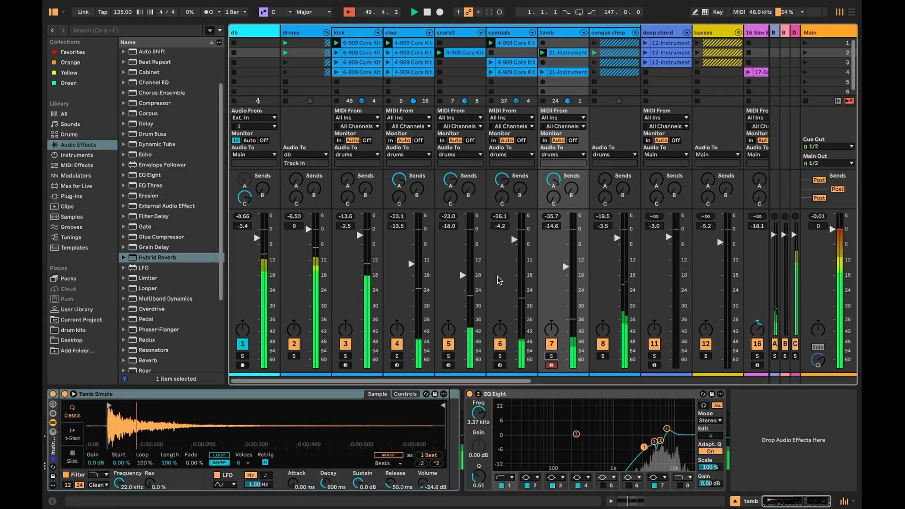
click(396, 355)
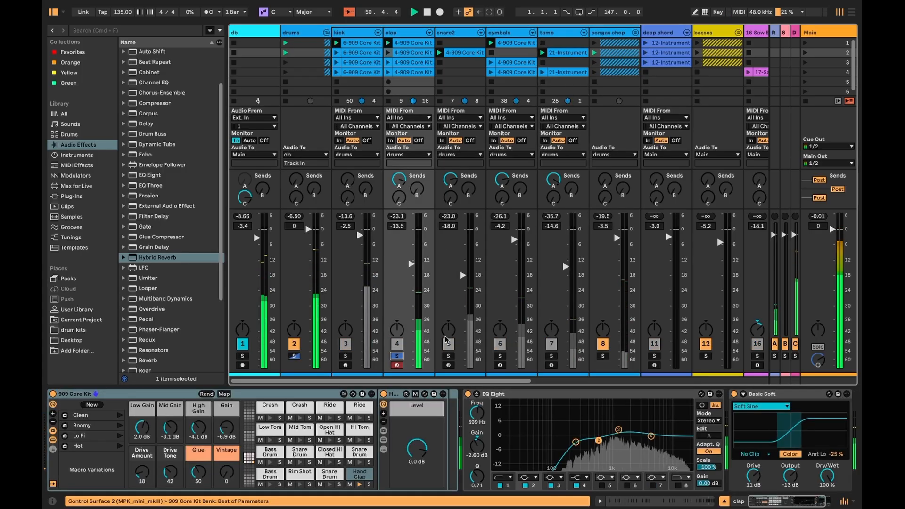
click(448, 355)
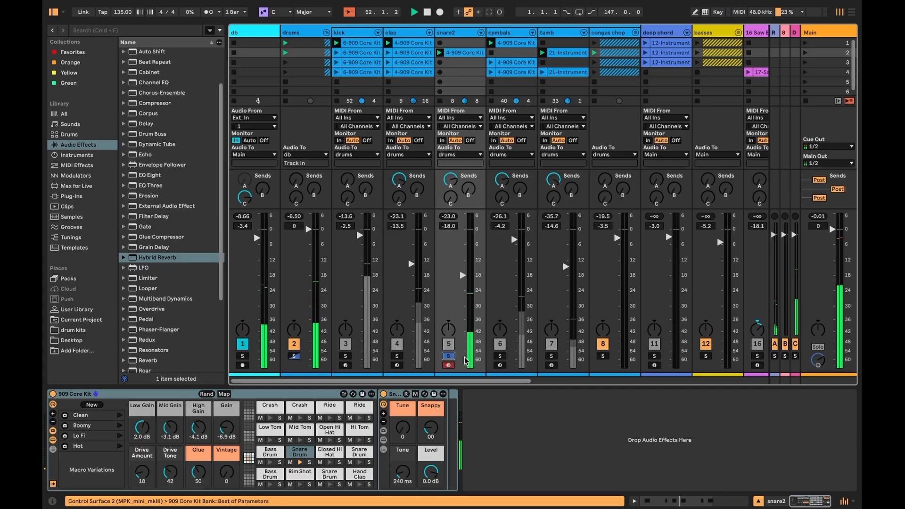
click(448, 356)
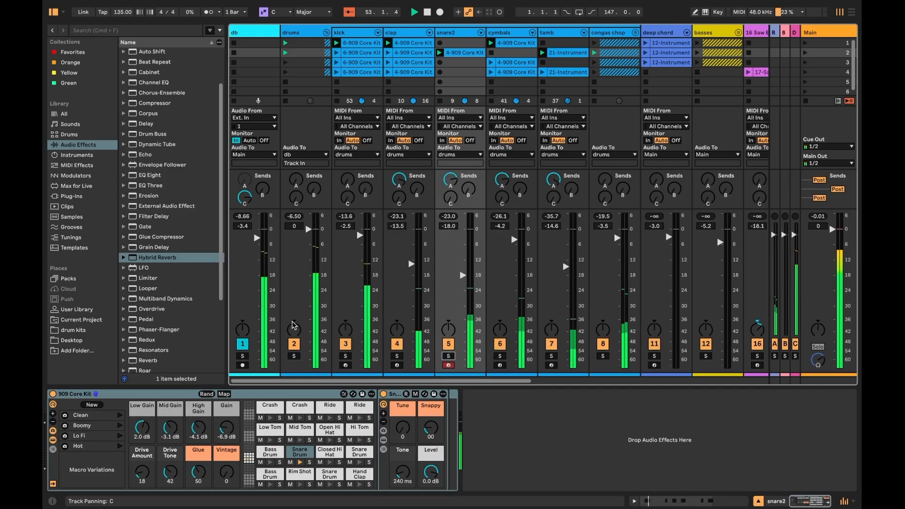
click(294, 356)
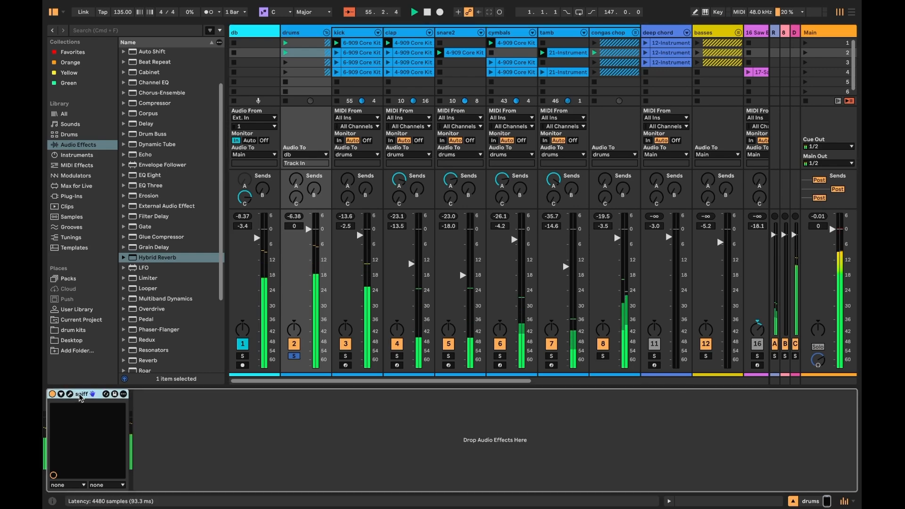
- Open the UAD Pultec-Pro Legacy window on the db track and switch between its A and B settings
click(70, 394)
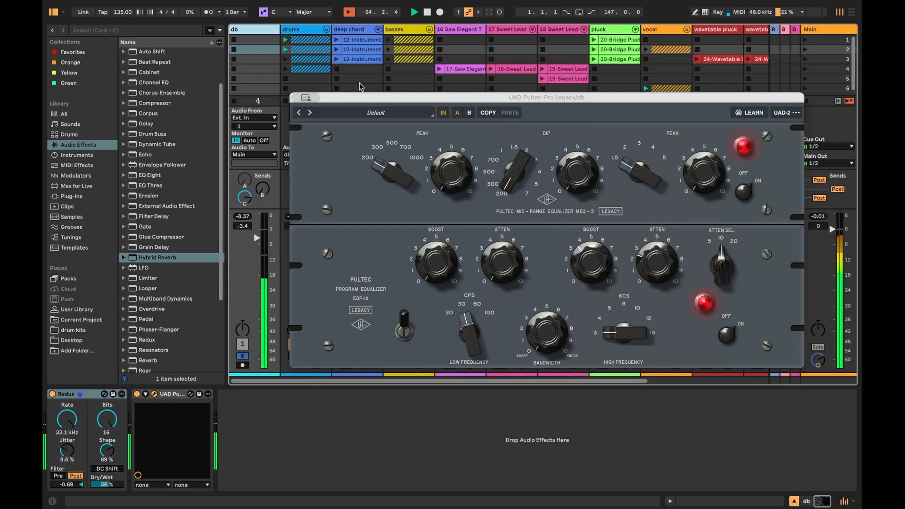
click(468, 113)
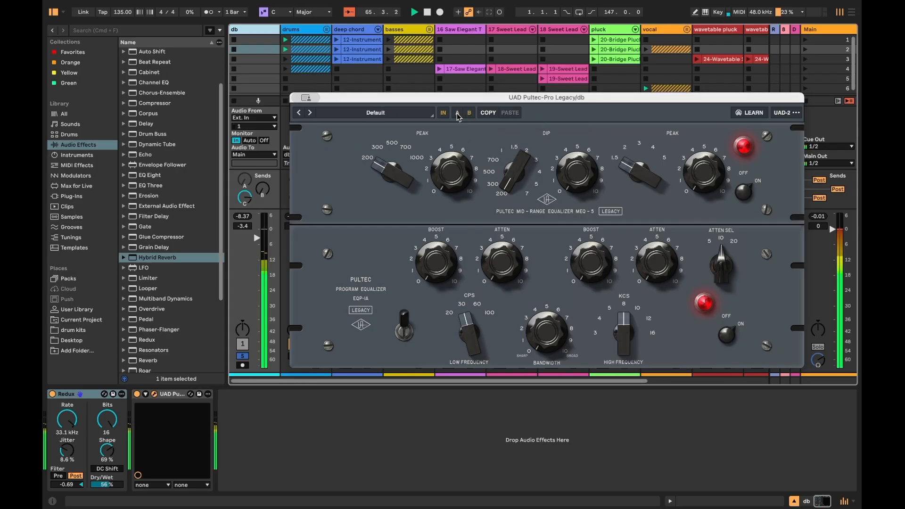
click(457, 113)
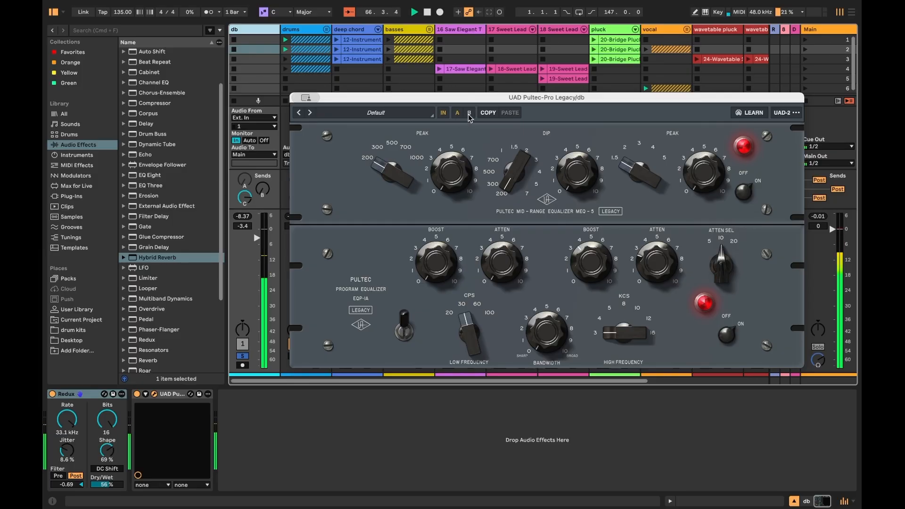
click(469, 114)
click(457, 114)
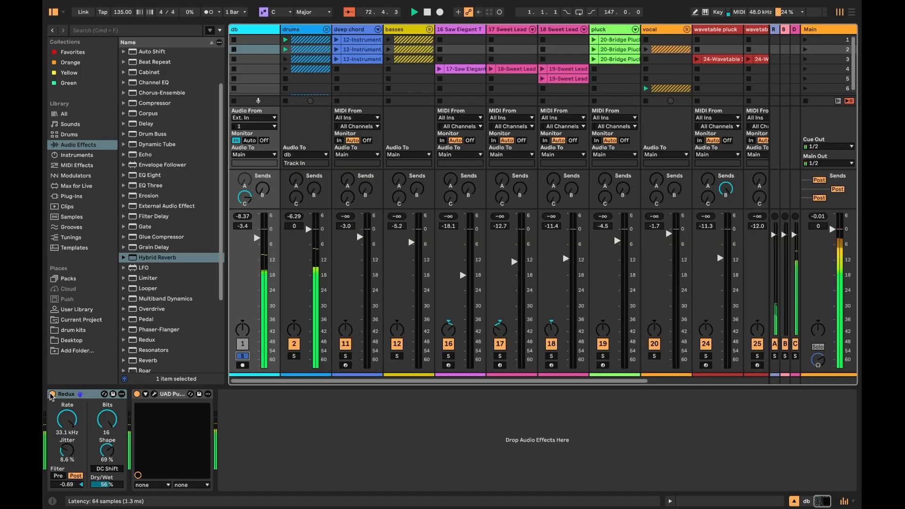
click(52, 394)
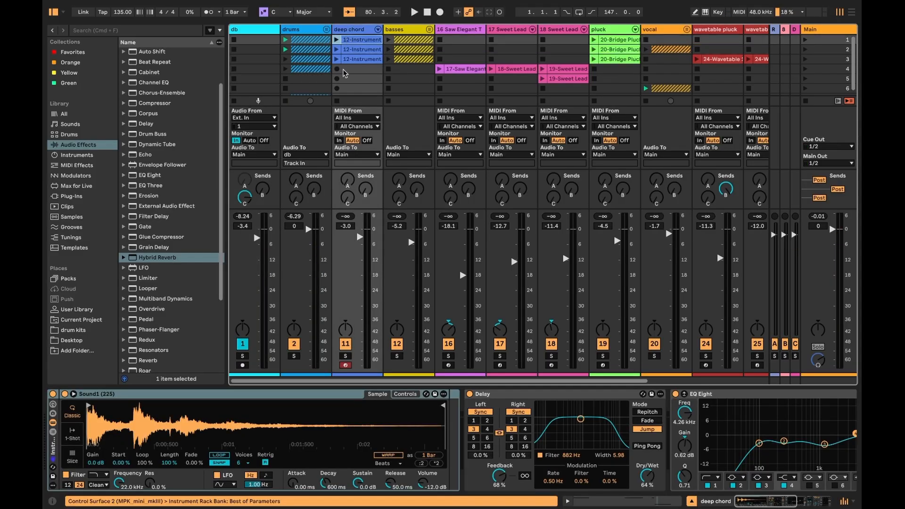
- Browse the deep chord track's device chain and switch its Delay and EQ Eight devices on
scroll(578, 398, right, 5)
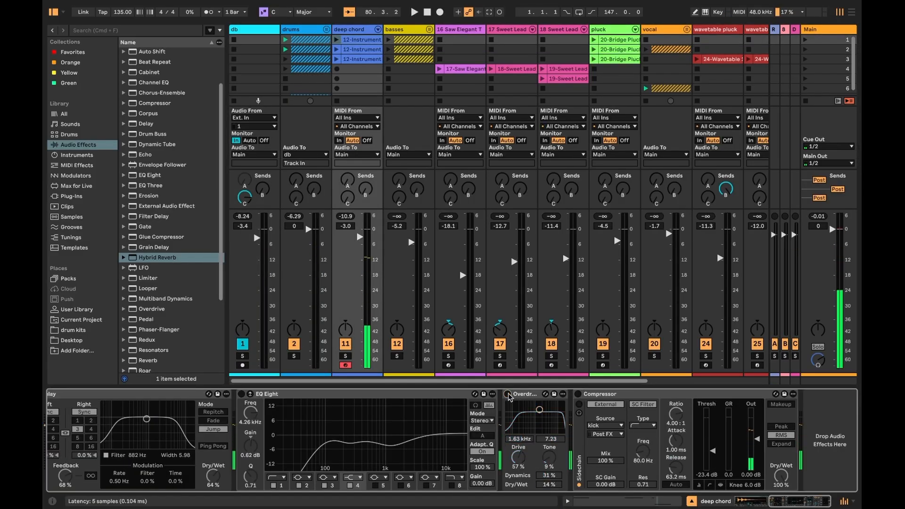
scroll(516, 397, left, 5)
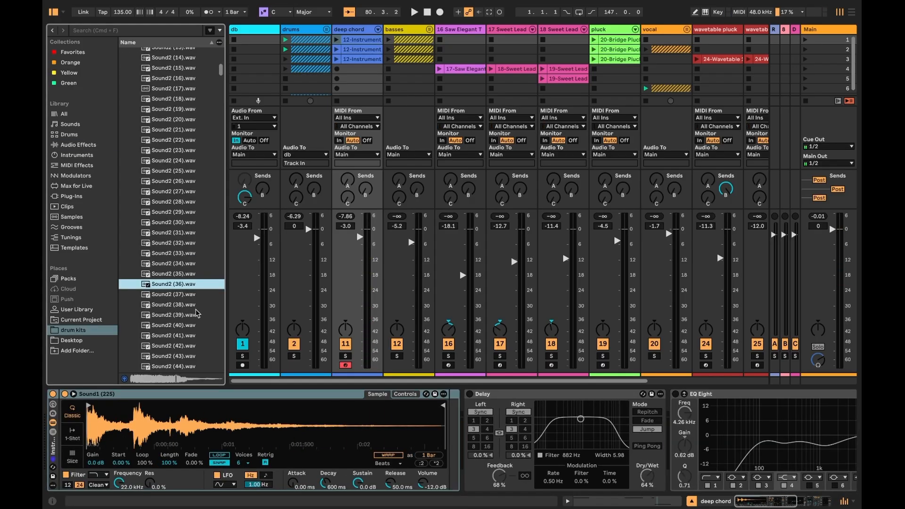
scroll(197, 313, down, 6)
click(182, 298)
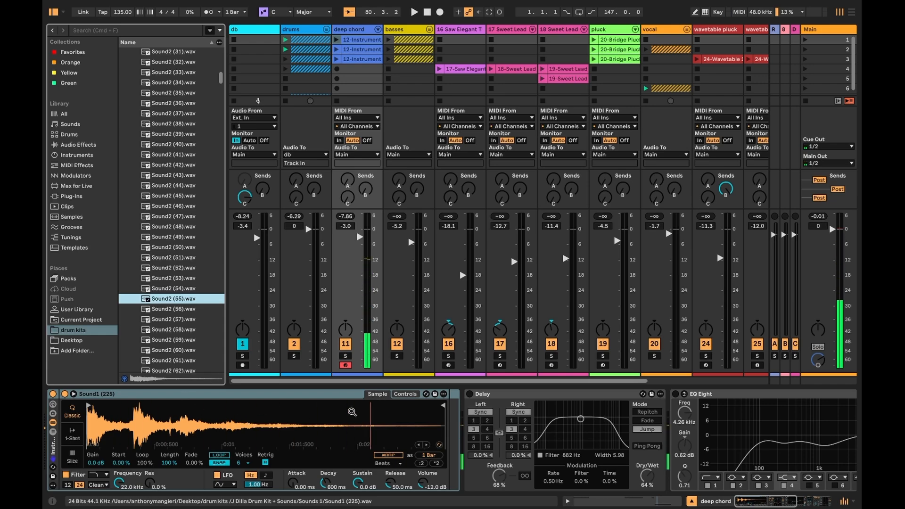
click(470, 394)
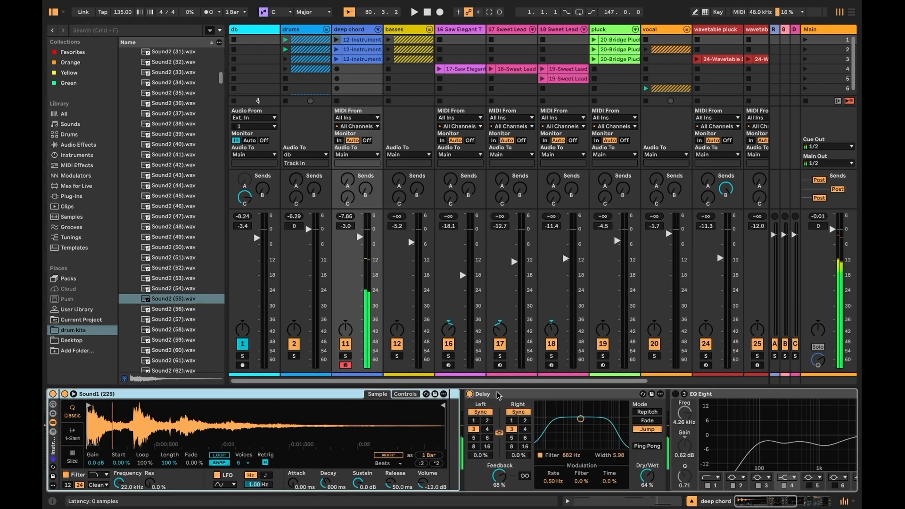
click(675, 394)
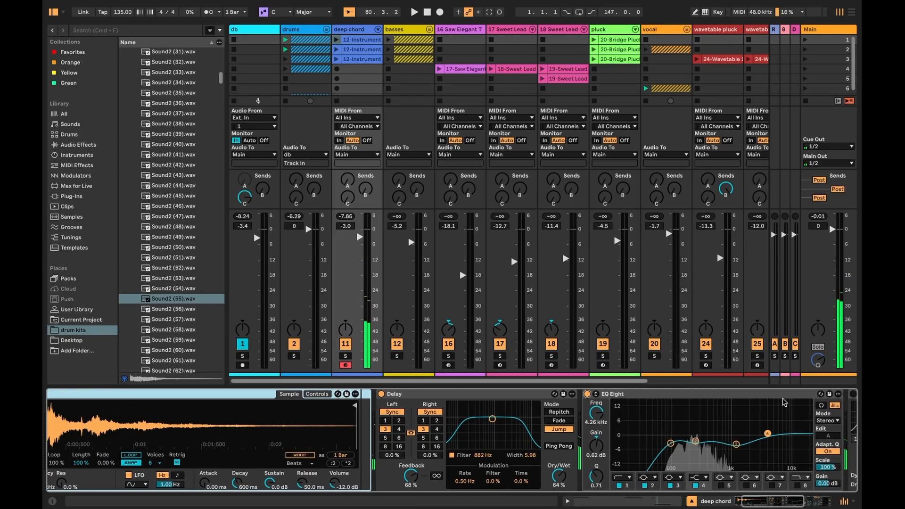
click(774, 394)
click(773, 394)
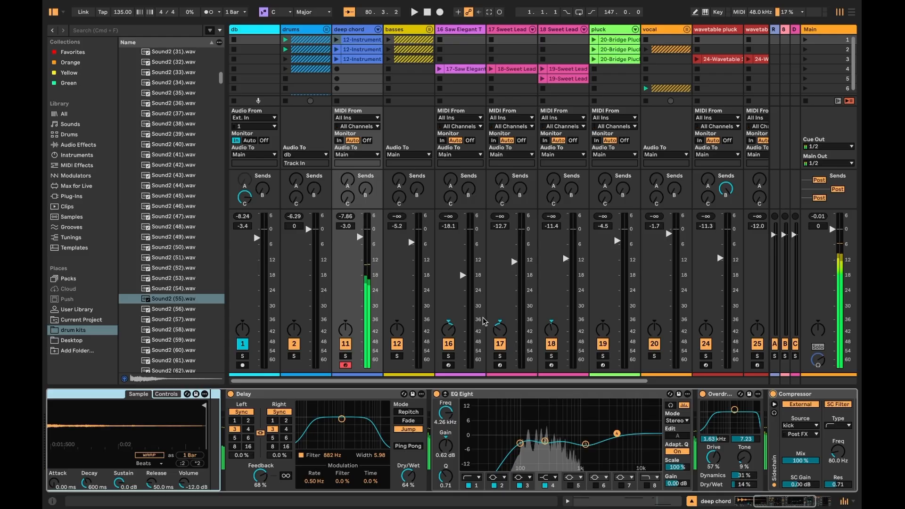
- Launch the deep chord clip and browse the 13 Wavetable track's device chain, viewing Bass Crunch's Stage 2
click(336, 40)
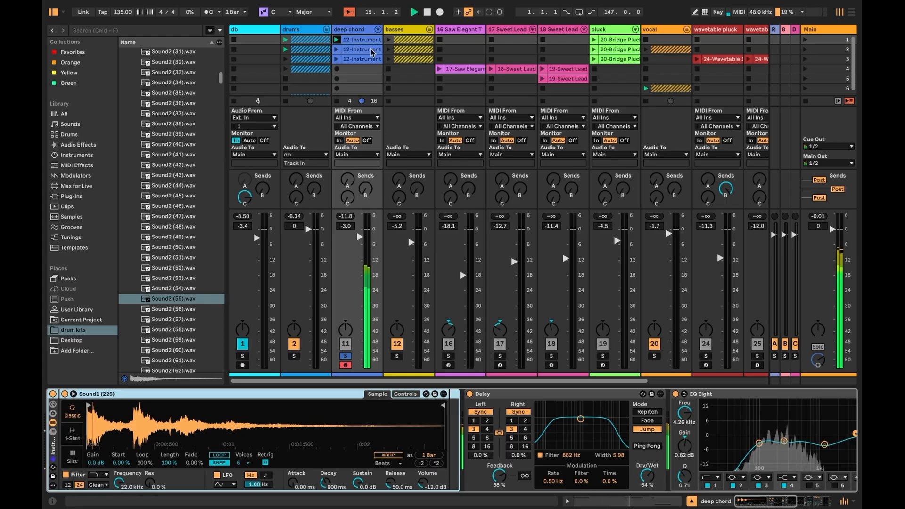
scroll(346, 327, right, 1)
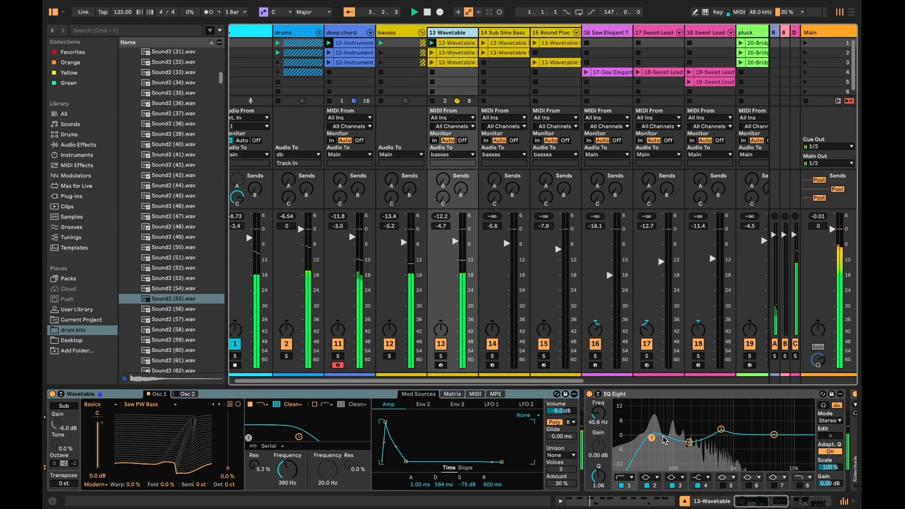
scroll(673, 442, right, 10)
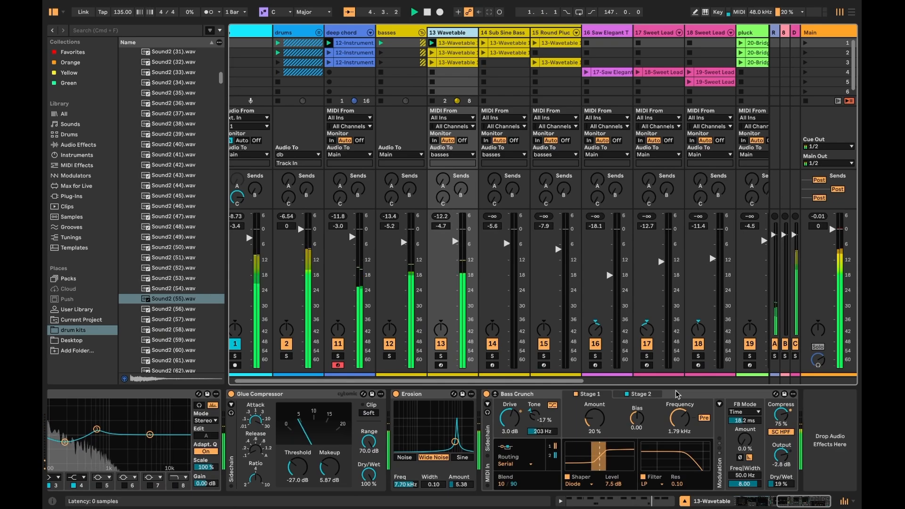
click(676, 394)
scroll(673, 397, left, 10)
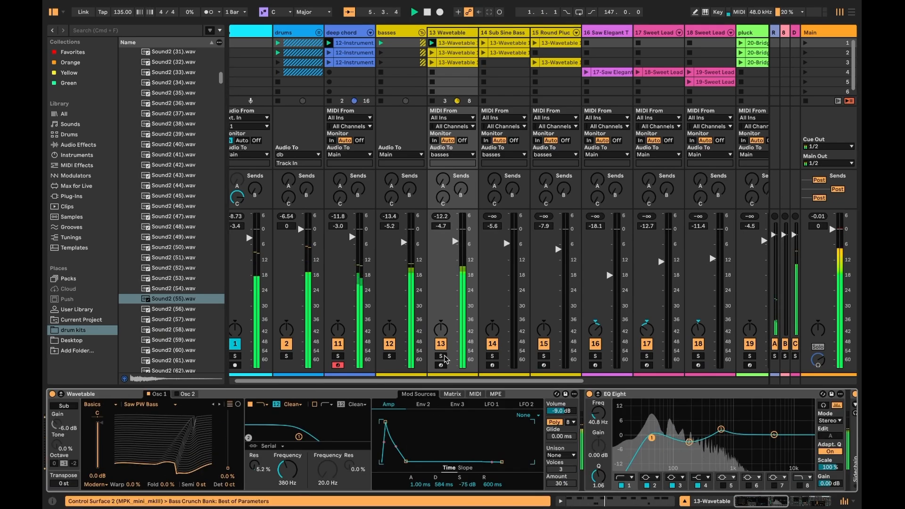
scroll(452, 436, right, 4)
scroll(461, 62, right, 3)
scroll(461, 62, left, 3)
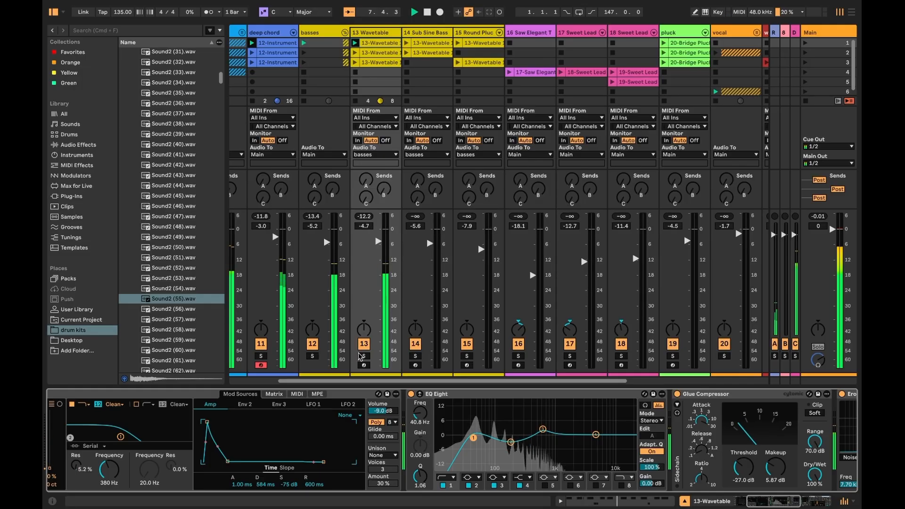
- Solo the basses group and open the 13 Wavetable clip's notes, then return to its devices
click(312, 355)
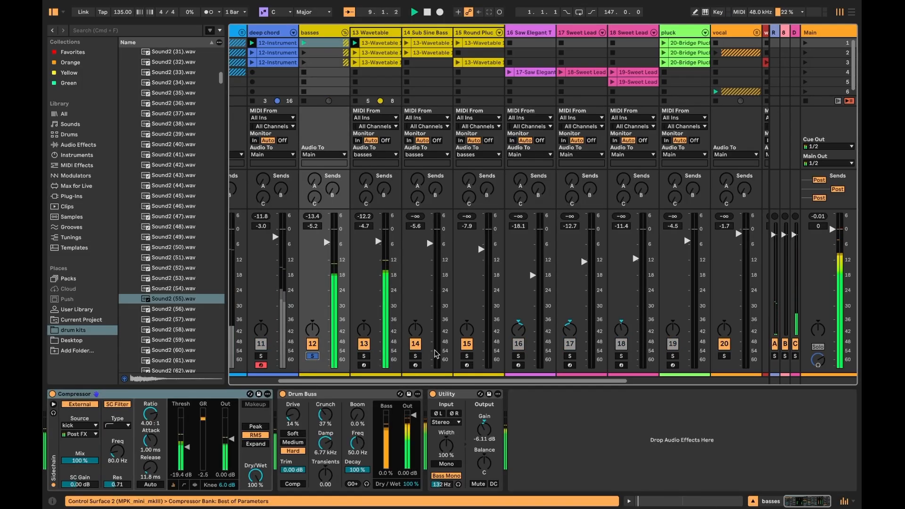
click(377, 33)
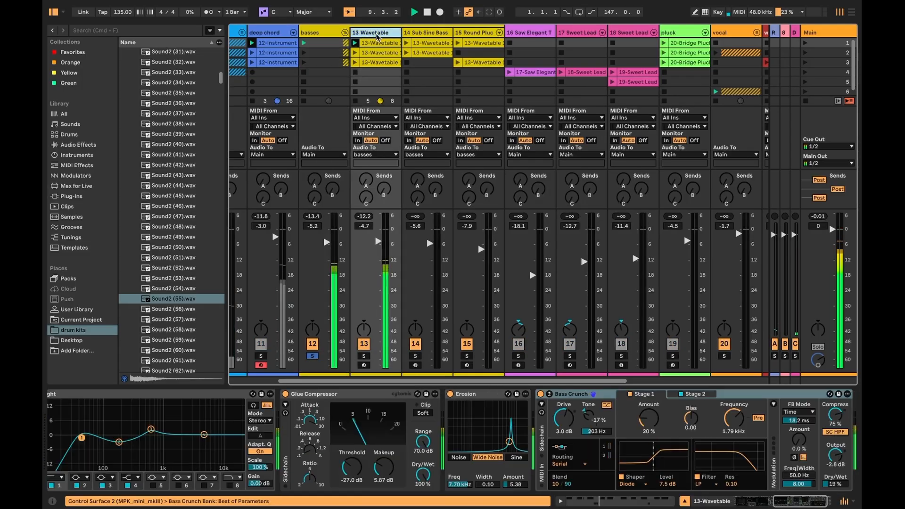
click(641, 501)
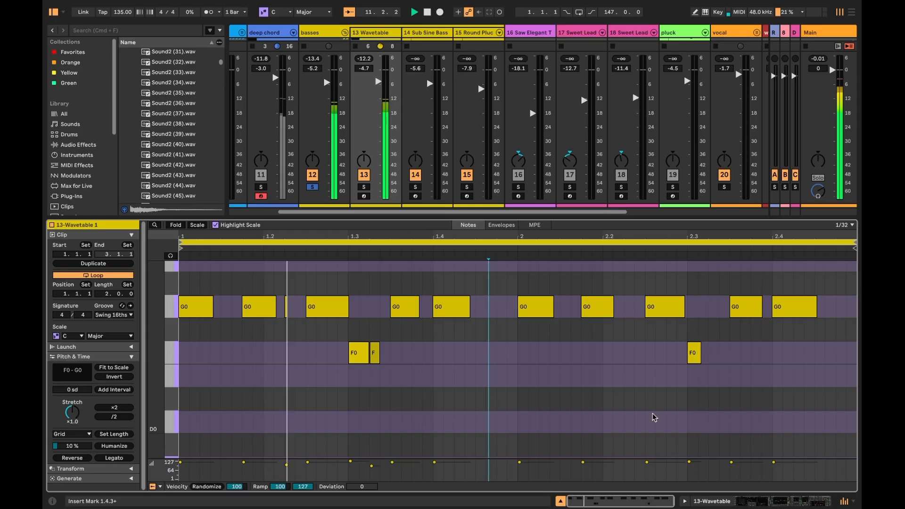
click(792, 501)
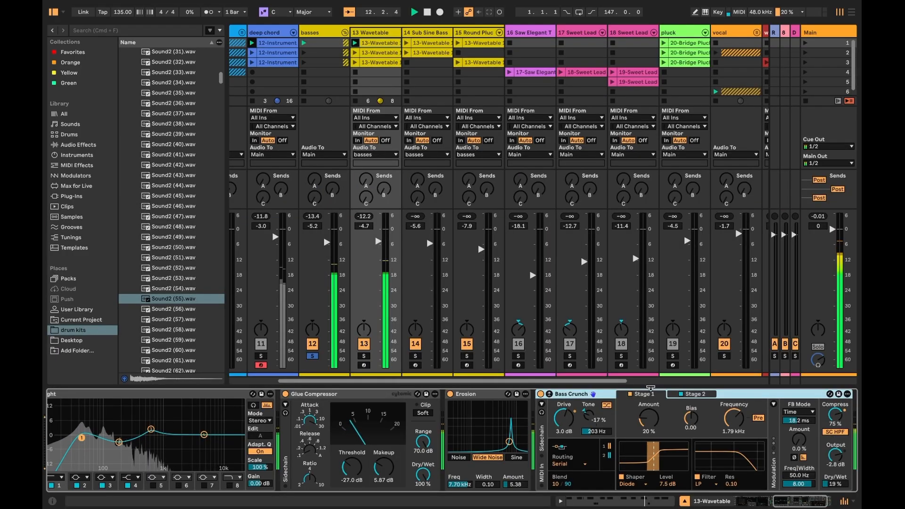
- Select the Glue Compressor and scroll through the 13 Wavetable track's device chain
click(343, 395)
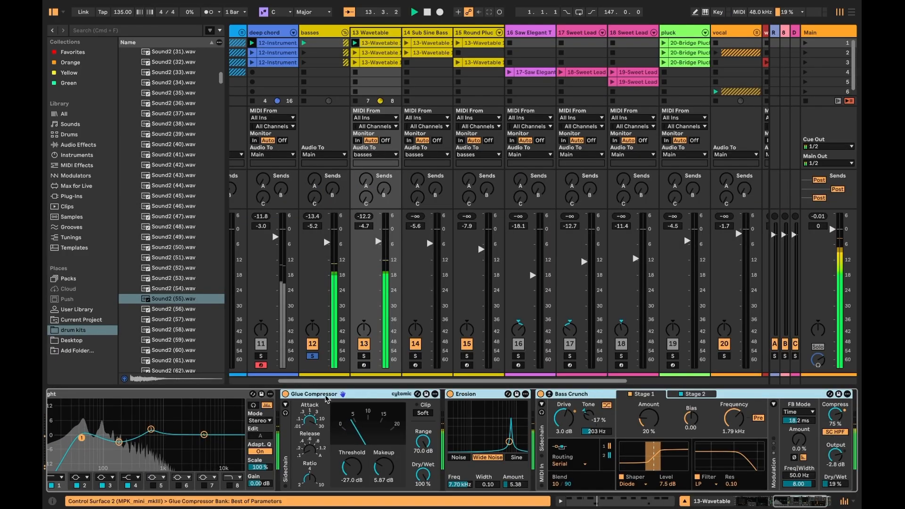
scroll(522, 405, right, 3)
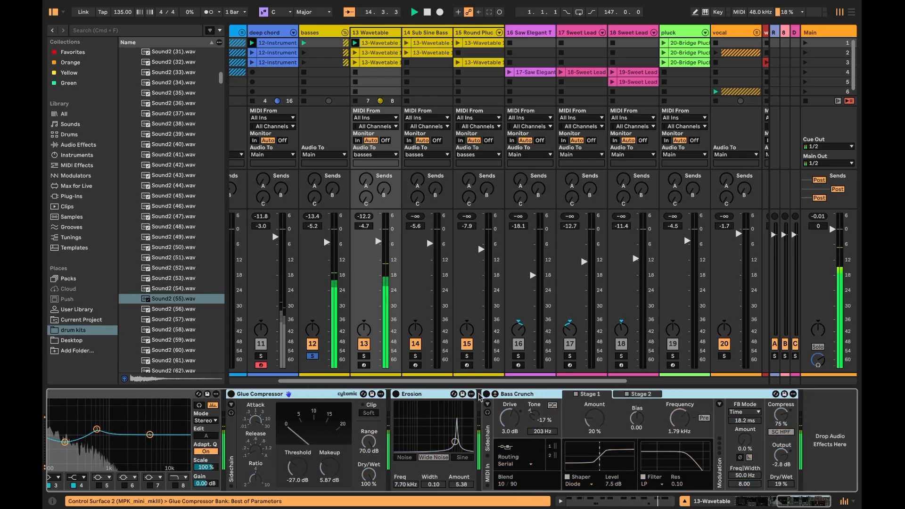
scroll(527, 415, left, 10)
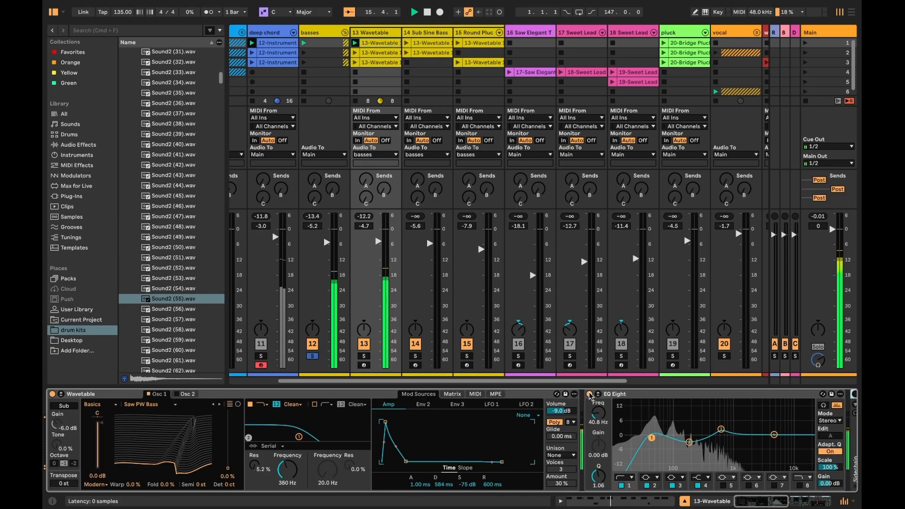
scroll(585, 393, right, 15)
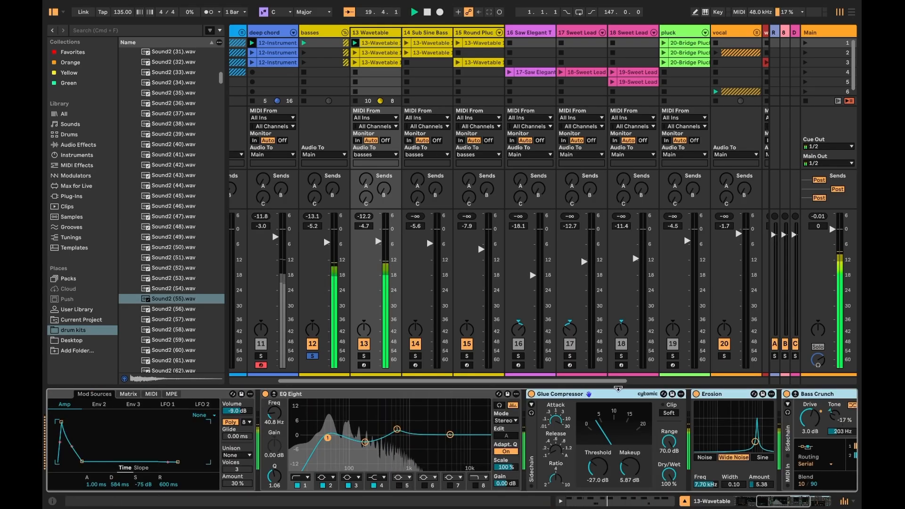
scroll(466, 458, left, 15)
scroll(499, 429, right, 15)
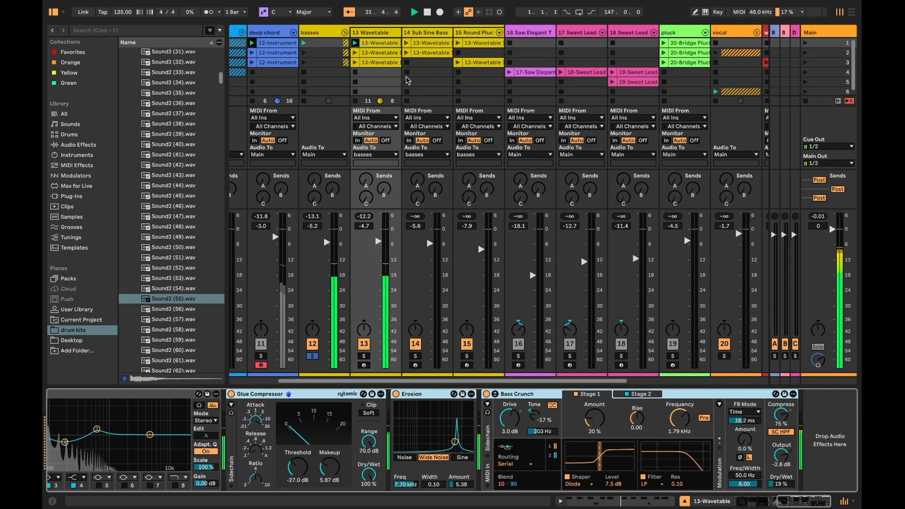
- Launch the 14 Sub Sine Bass clip and switch on the Overdrive in the Round Pluck Bass chain
click(407, 43)
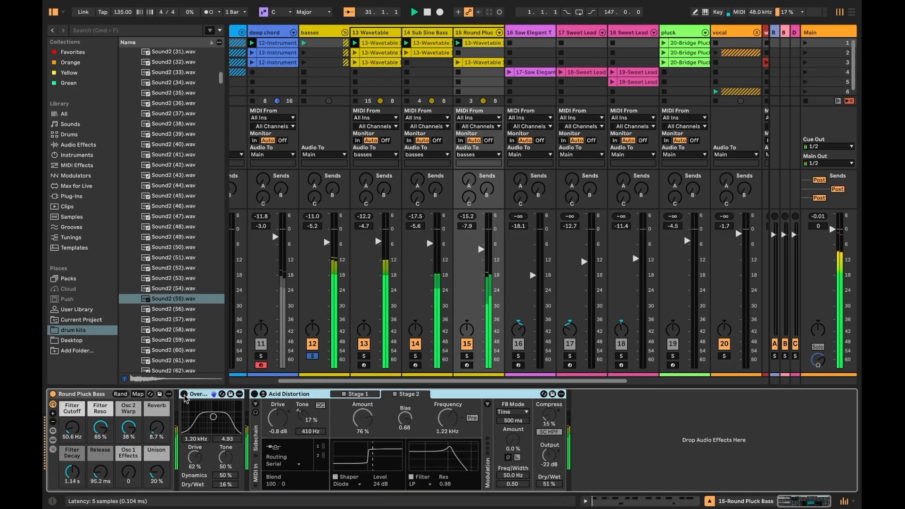
click(184, 394)
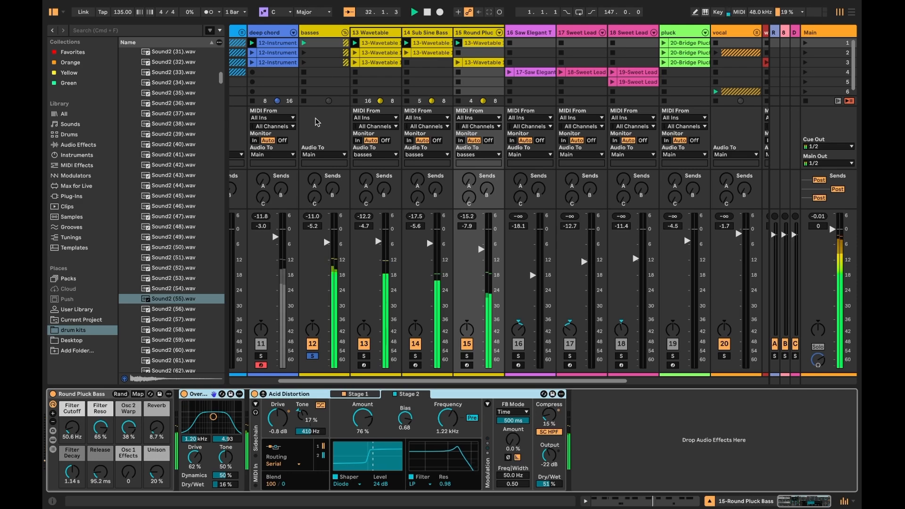
- Select the basses group and inspect its Compressor and Drum Buss devices
click(311, 34)
click(313, 358)
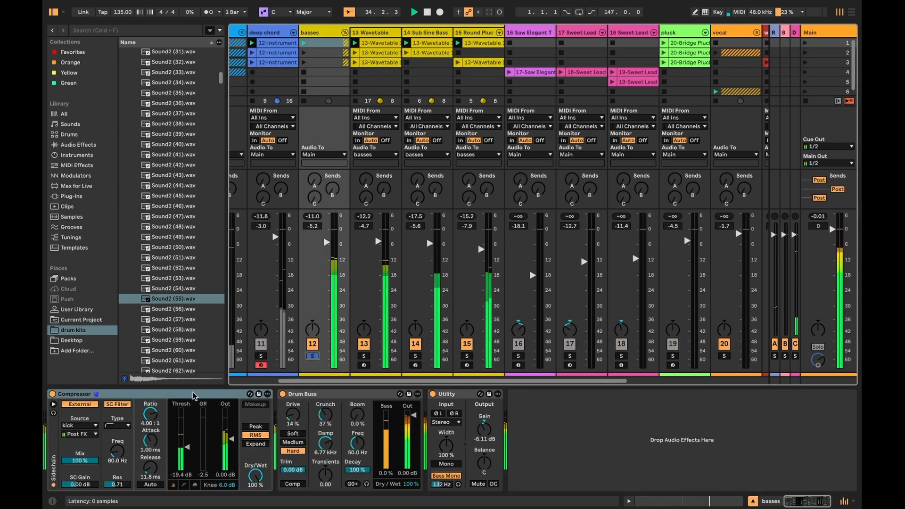
click(207, 393)
shift+click(289, 394)
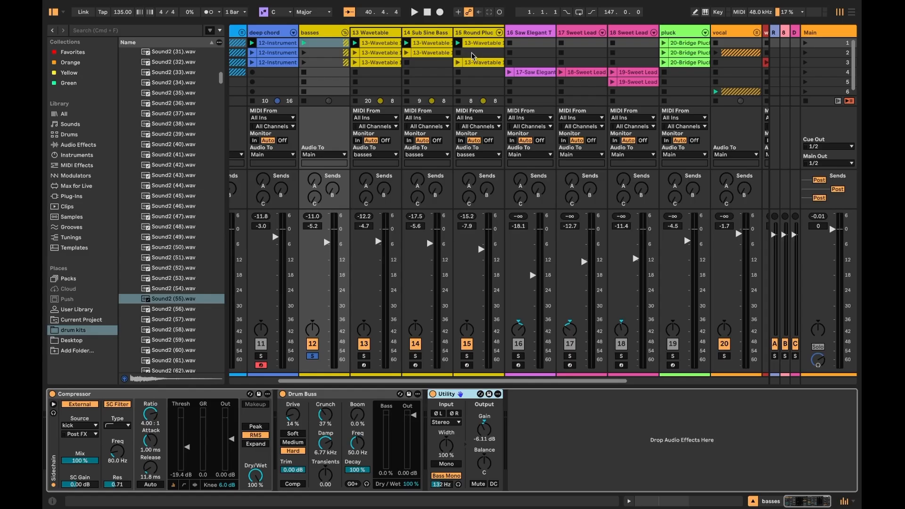
- Review the pluck track's Bridge Pluck effect chain and briefly solo then unsolo the pluck track
click(472, 56)
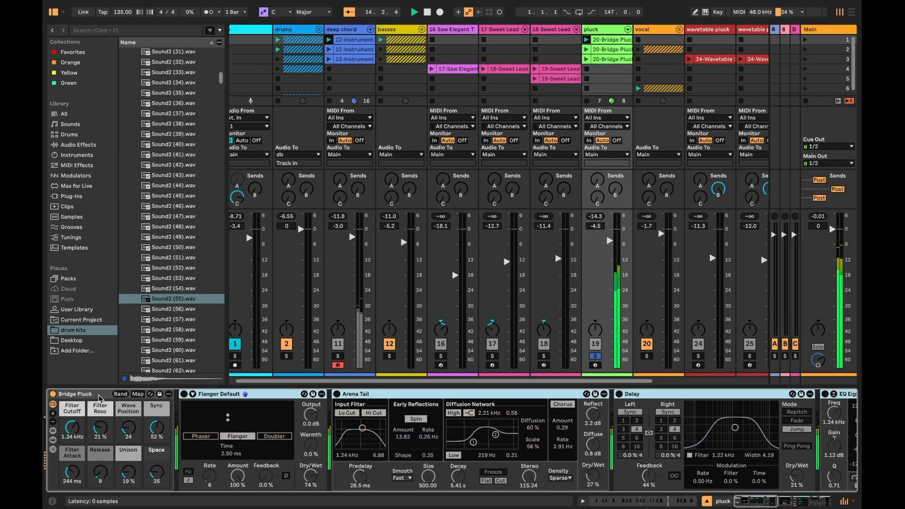
click(108, 396)
click(207, 398)
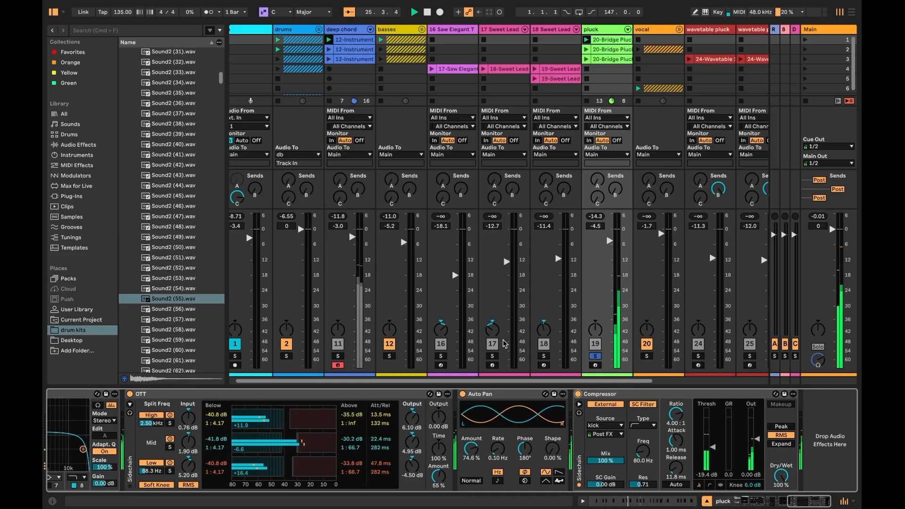
click(593, 357)
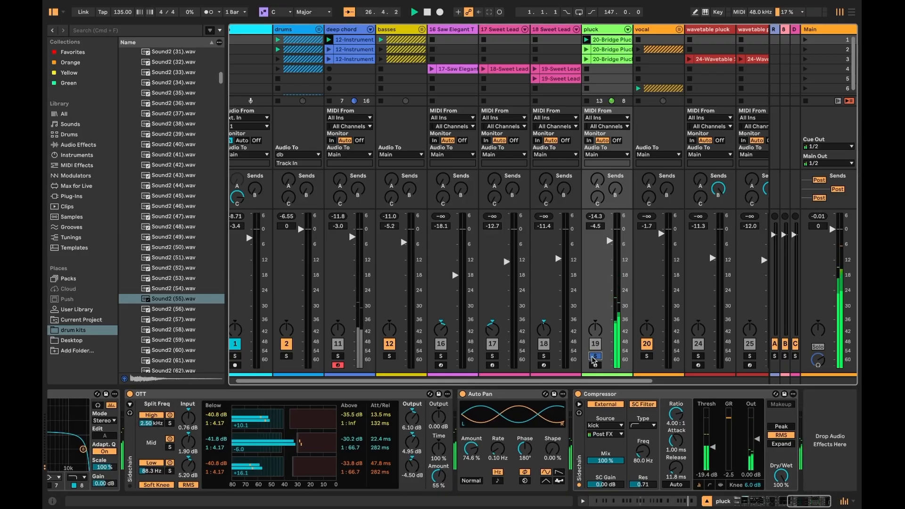
click(594, 357)
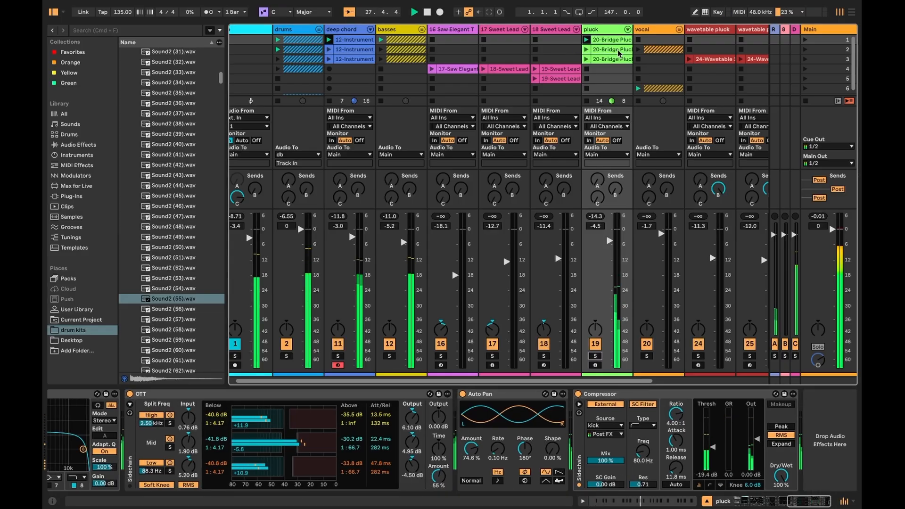
- Scroll through the 18-Sweet Lead 4 clip's notes and return to the Sweet Lead devices
scroll(593, 71, right, 2)
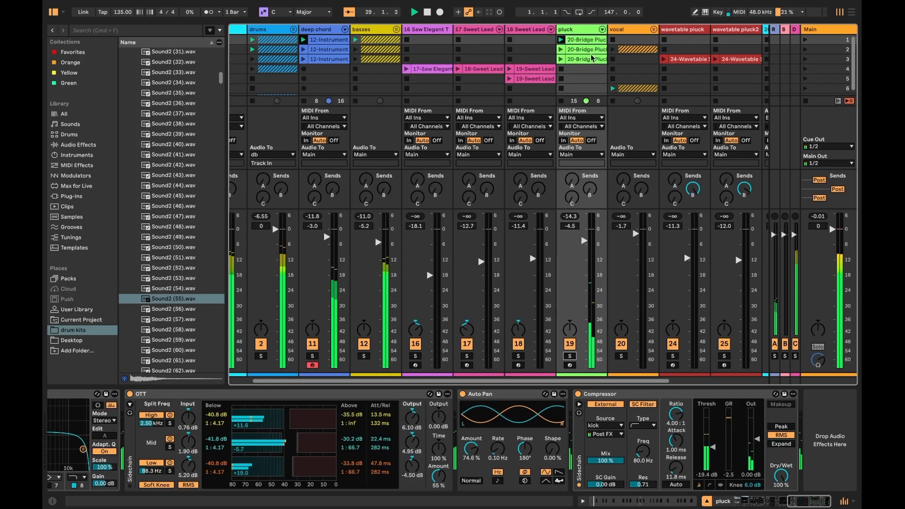
scroll(626, 51, right, 2)
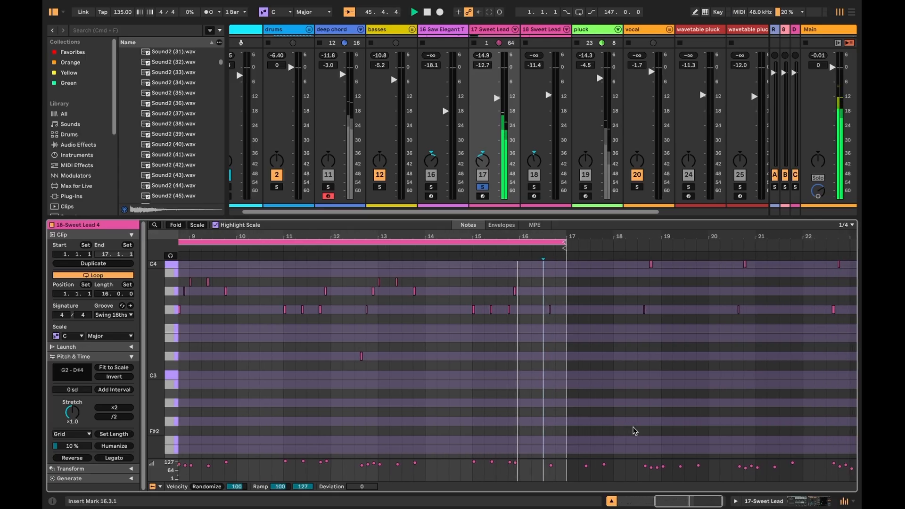
scroll(582, 112, right, 1)
scroll(583, 112, left, 1)
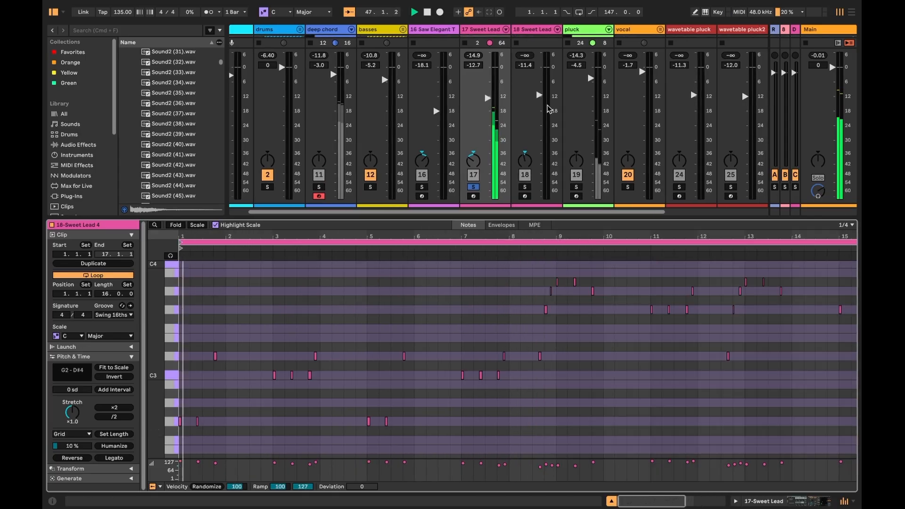
click(769, 501)
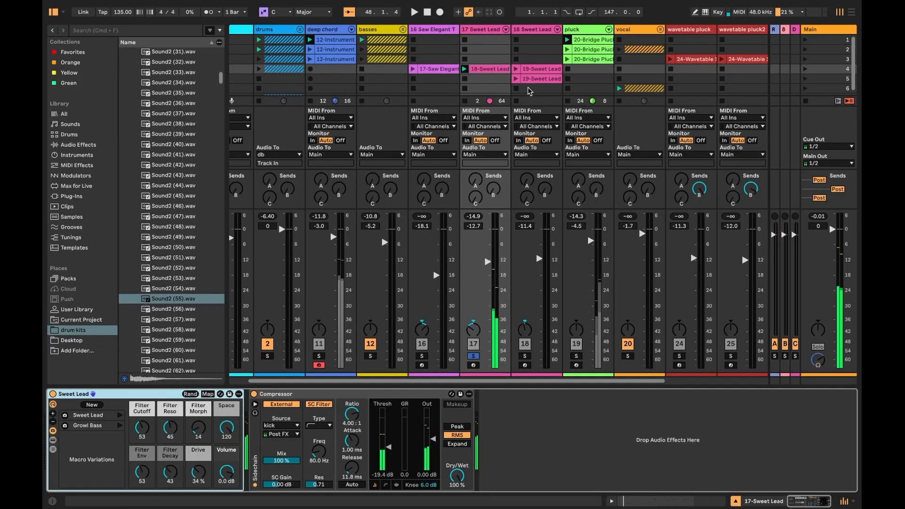
- Launch the 19-Sweet Lead clip on the 18 Sweet Lead track, view its notes and return to devices
click(517, 70)
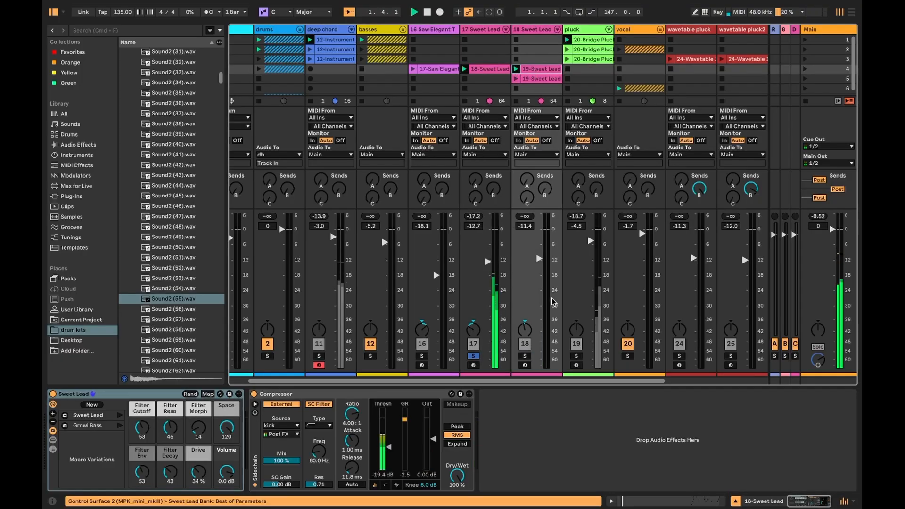
key(shift+Tab)
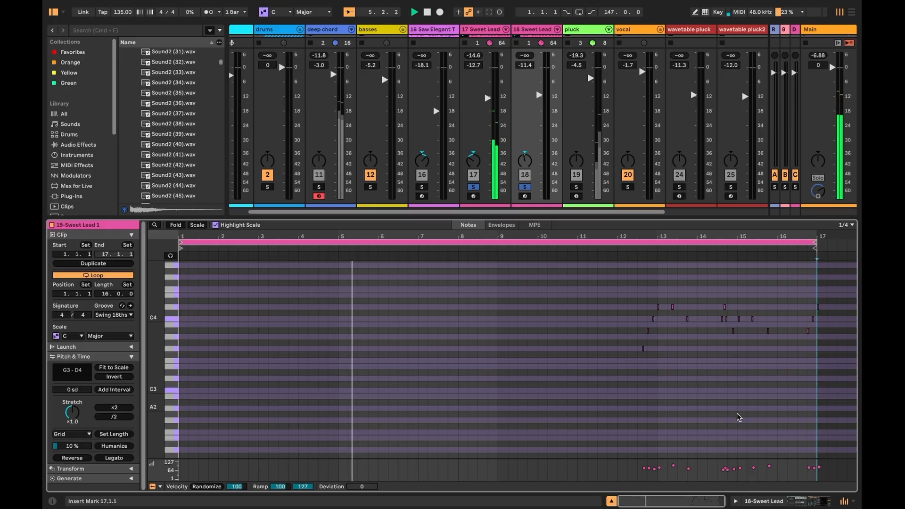
click(759, 501)
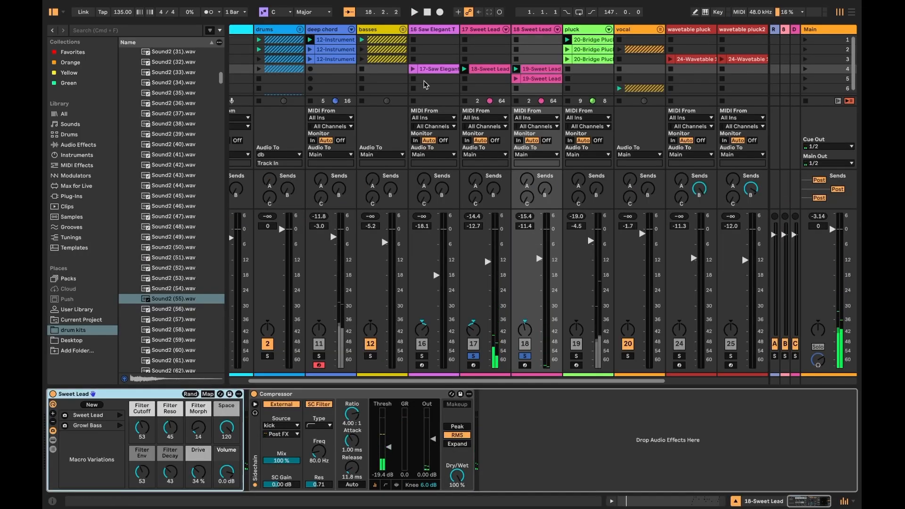
- Restart playback and solo the 18 Sweet Lead track
key(space)
click(524, 357)
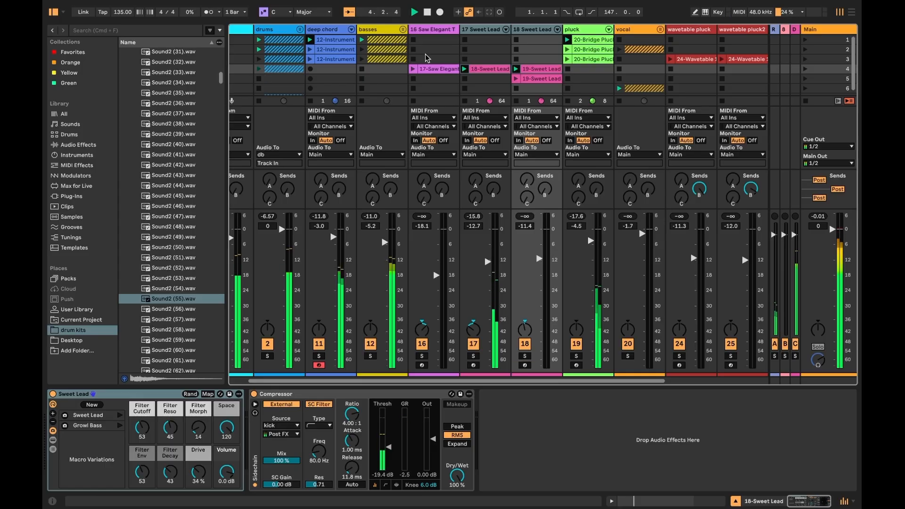
- Launch the 17-Saw Elegant clip, solo the 16 Saw Elegant track and glance at its notes
click(413, 69)
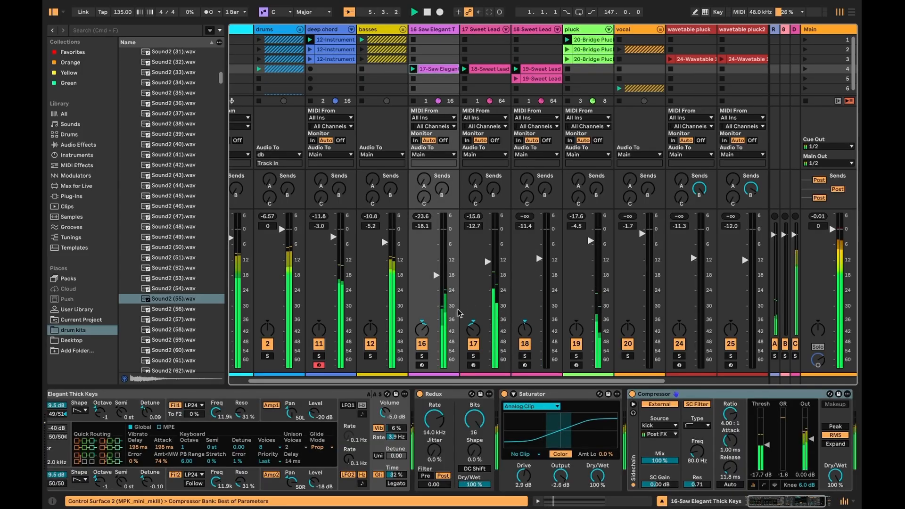
click(422, 356)
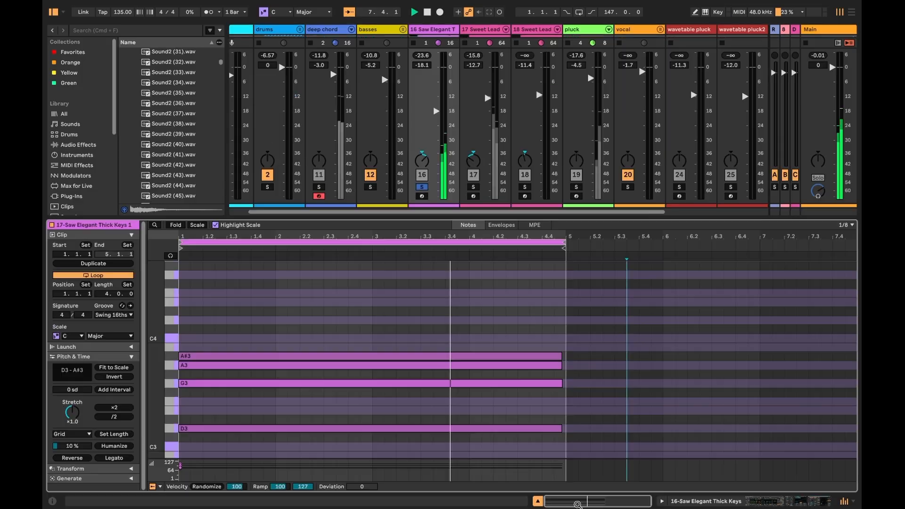
key(shift+Tab)
click(760, 498)
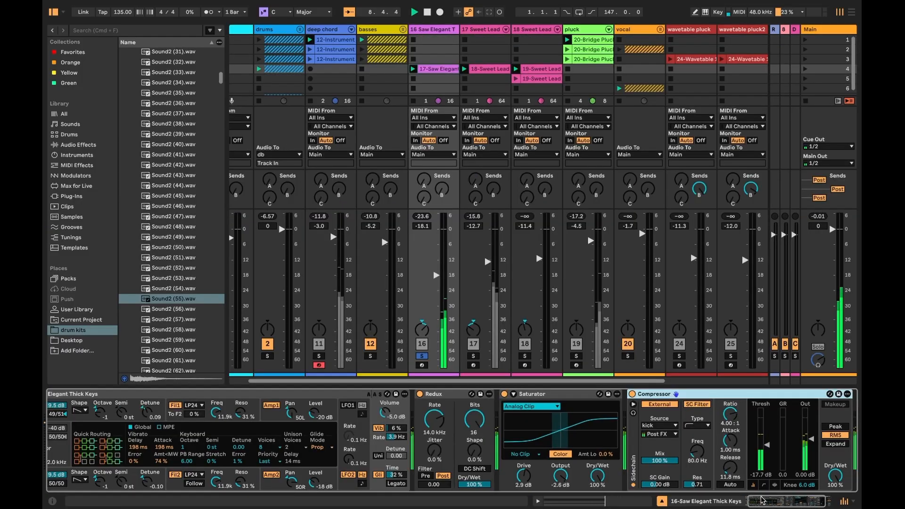
- Select Redux and switch off the Compressor in the Elegant Thick Keys chain
click(441, 391)
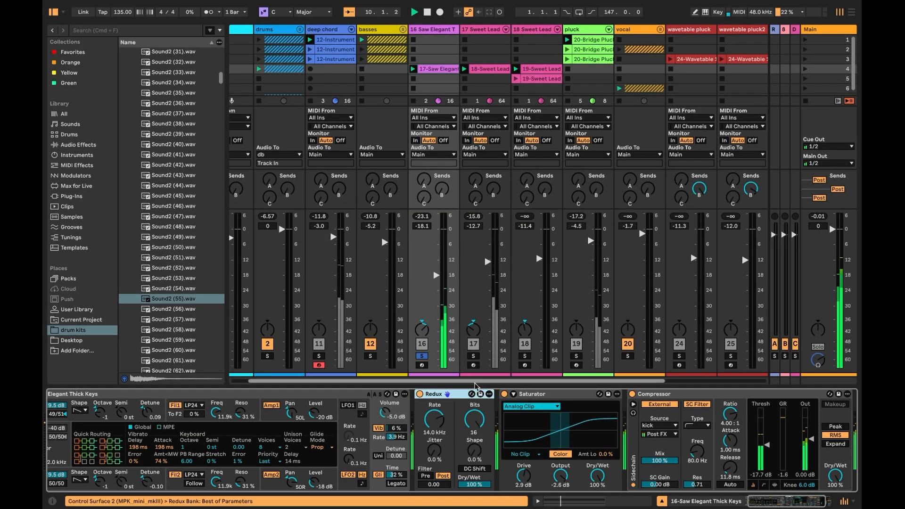
shift+click(664, 396)
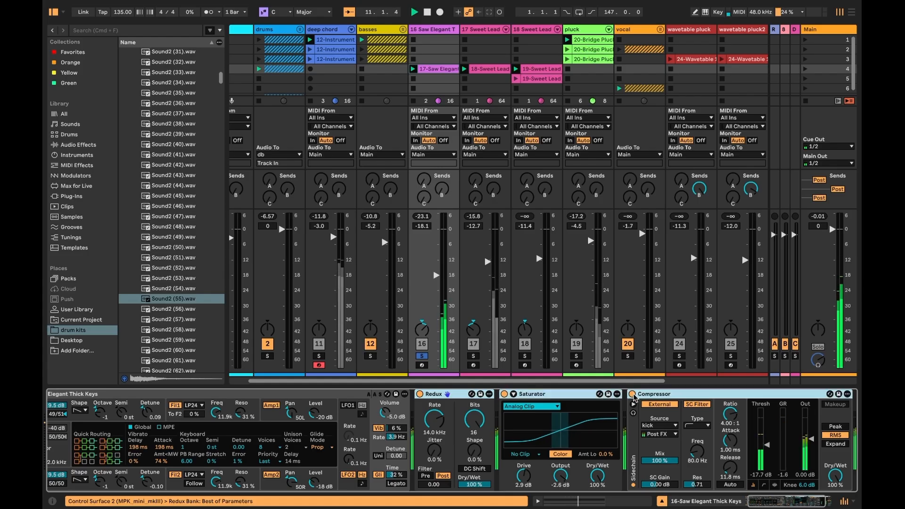
click(632, 394)
scroll(627, 400, right, 2)
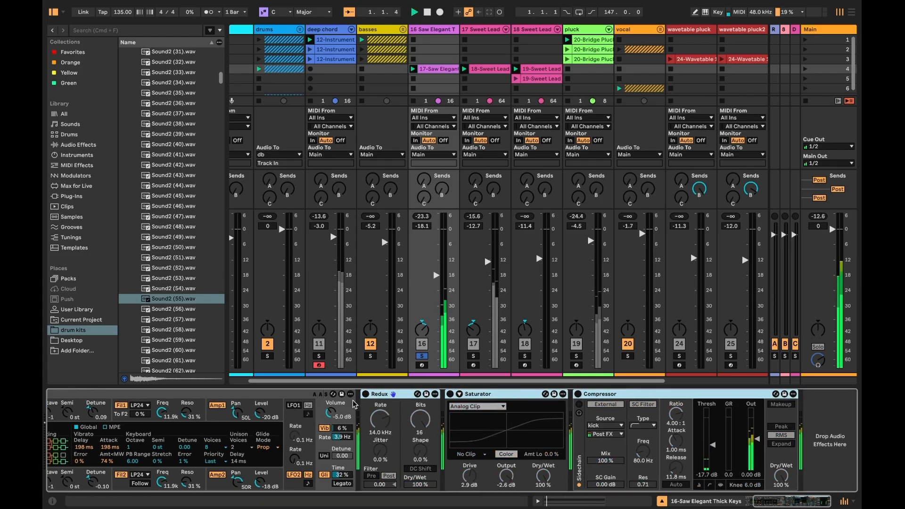
- Switch Redux back on and select the Saturator and Compressor in the Elegant Thick Keys chain
scroll(354, 404, left, 2)
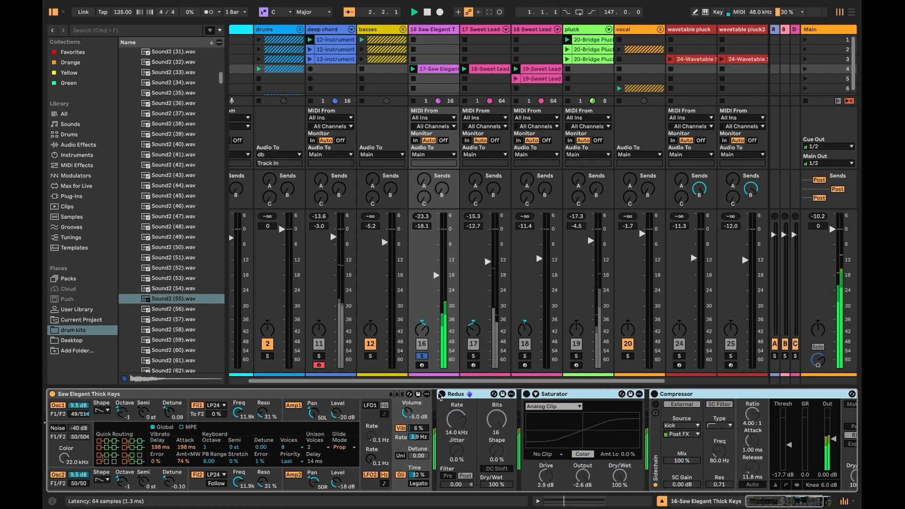
click(442, 394)
click(304, 396)
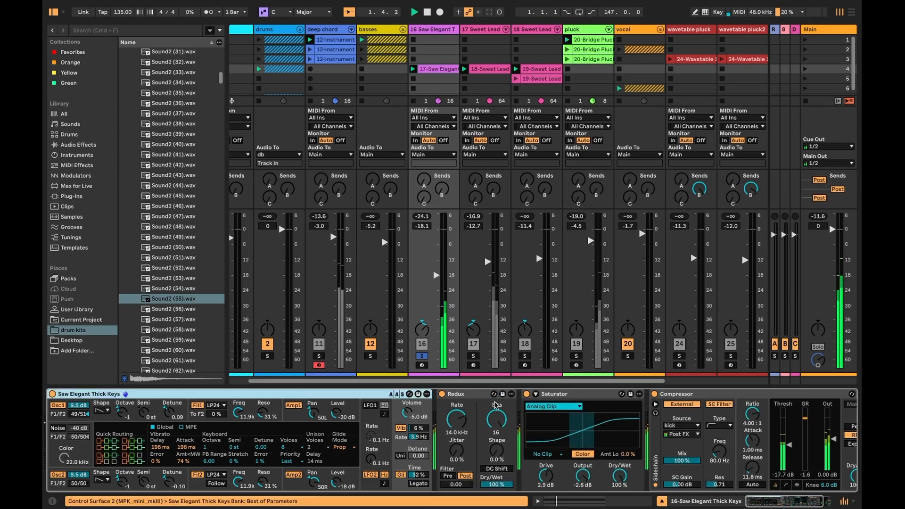
click(464, 396)
click(557, 396)
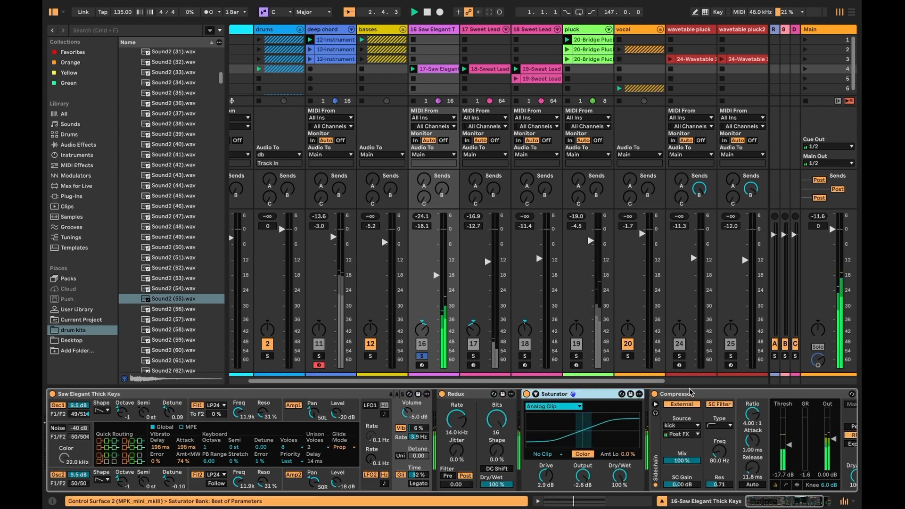
click(690, 396)
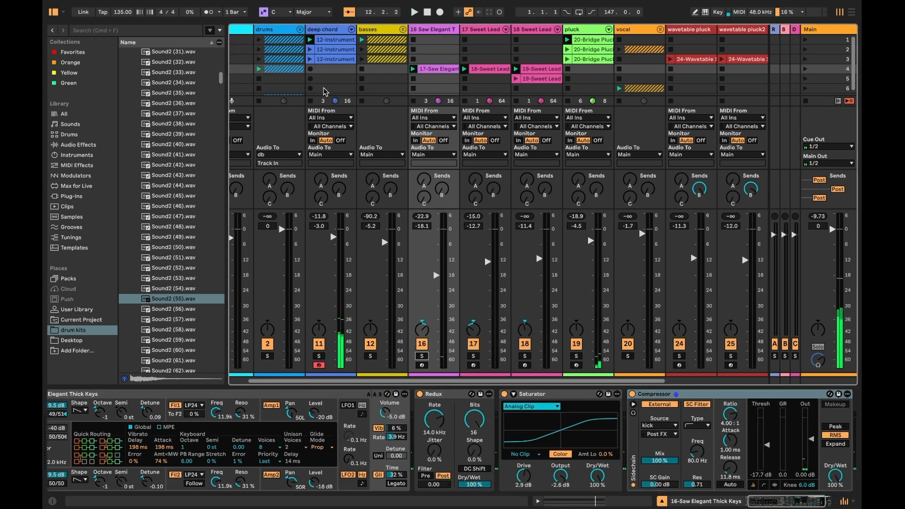
- Restart playback and unfold the vocal group to show the vocalchop (Bounce) track's devices
key(space)
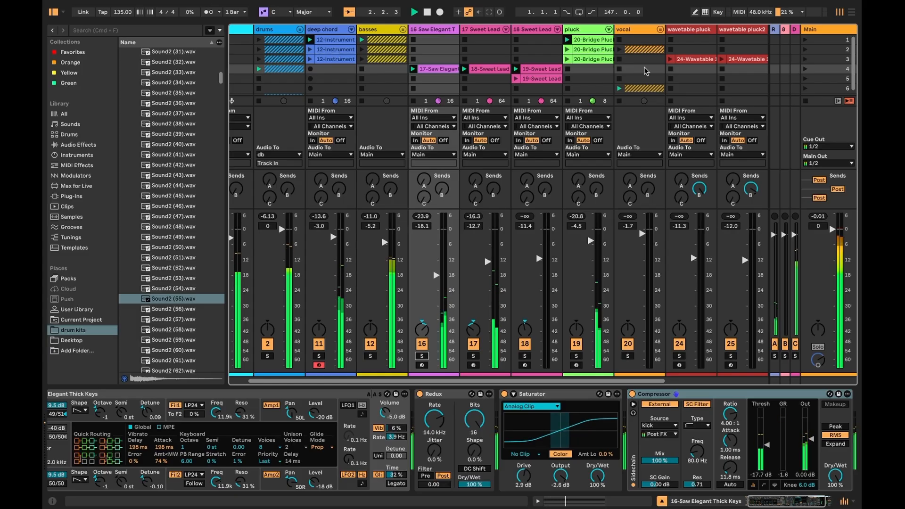
scroll(580, 75, right, 2)
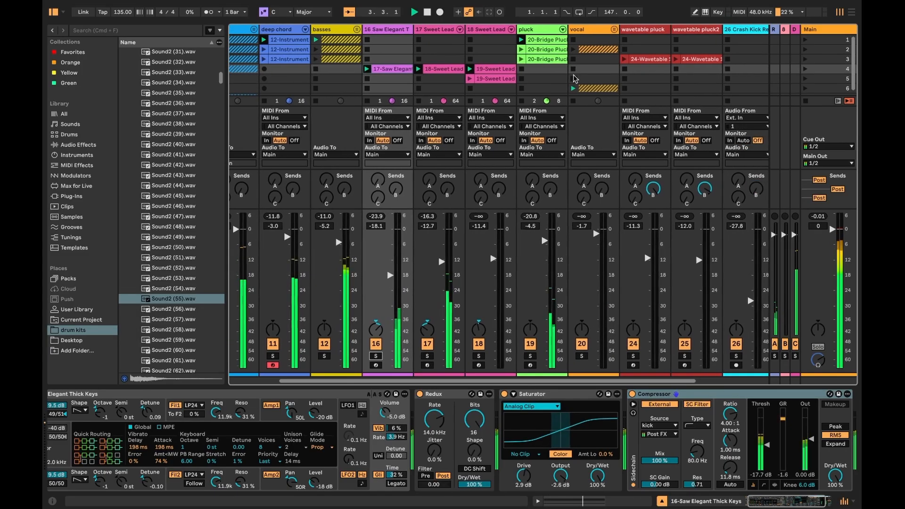
scroll(579, 75, right, 2)
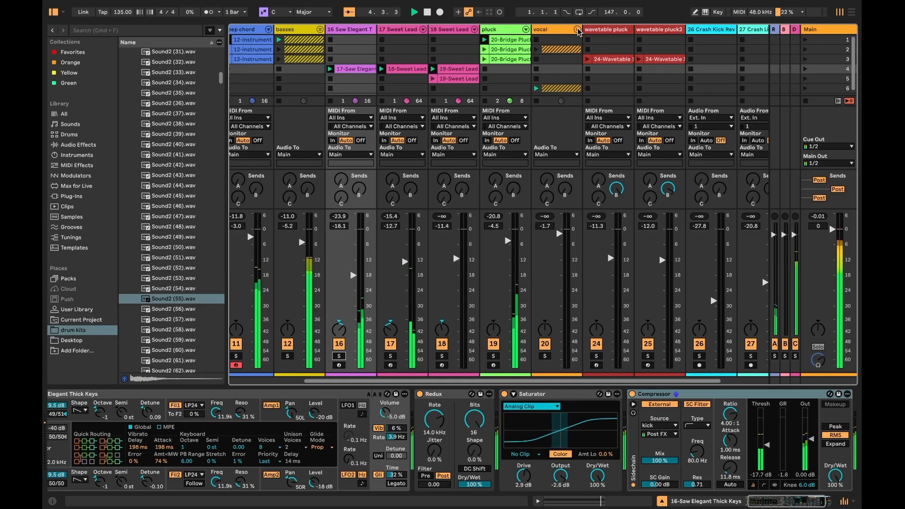
click(577, 30)
click(597, 53)
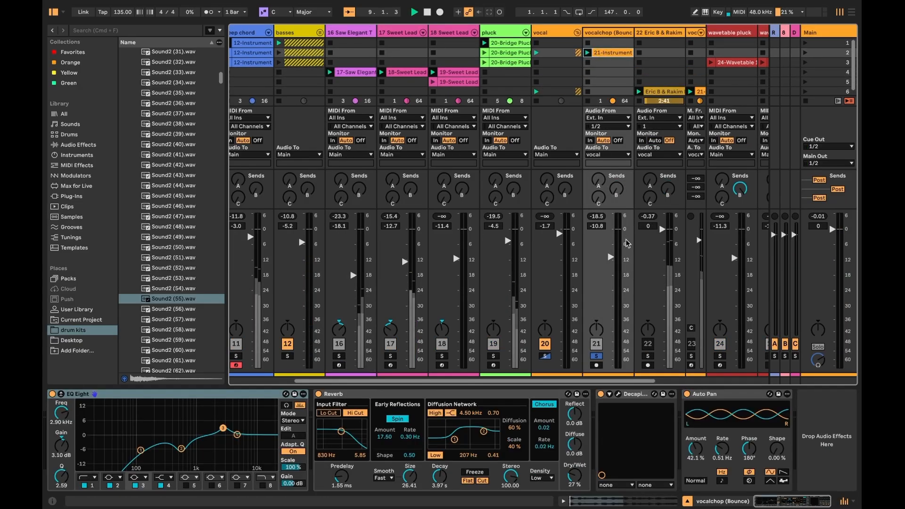
- Solo the 22 Eric B & Rakim acapella track and restart playback
scroll(583, 65, right, 2)
scroll(583, 65, right, 2)
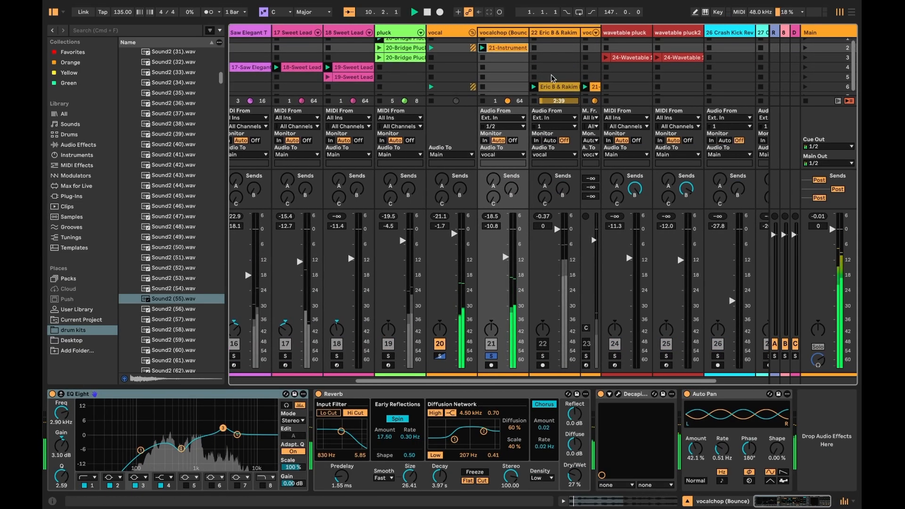
click(543, 356)
key(space)
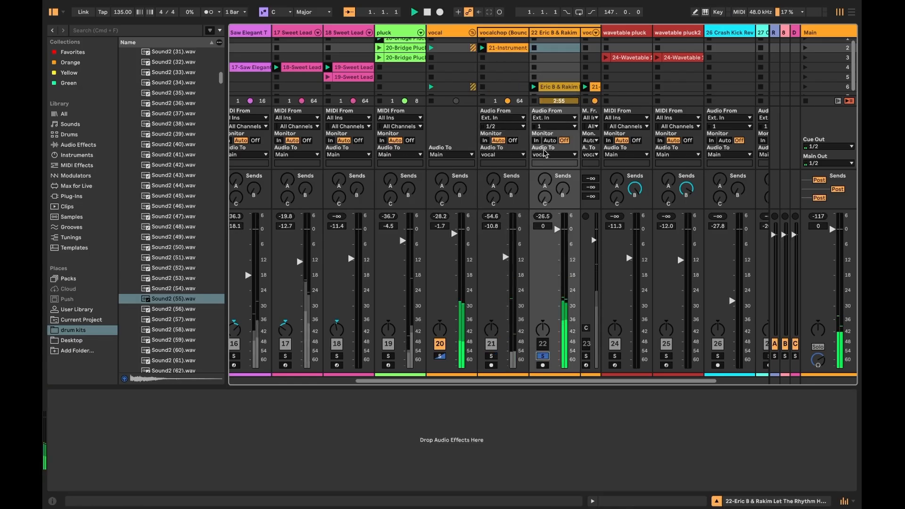
- Open the Eric B & Rakim acapella clip's sample waveform and switch back to the device view
scroll(526, 63, right, 3)
scroll(526, 62, right, 1)
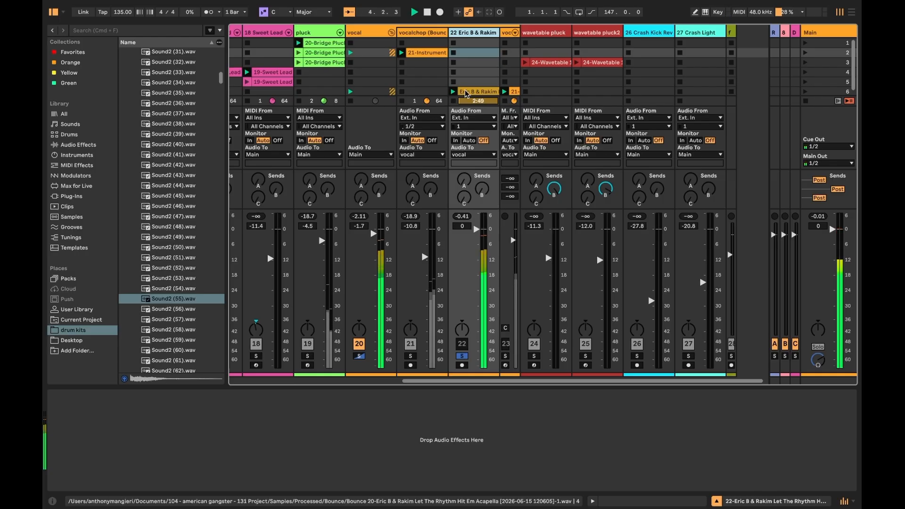
scroll(495, 151, left, 2)
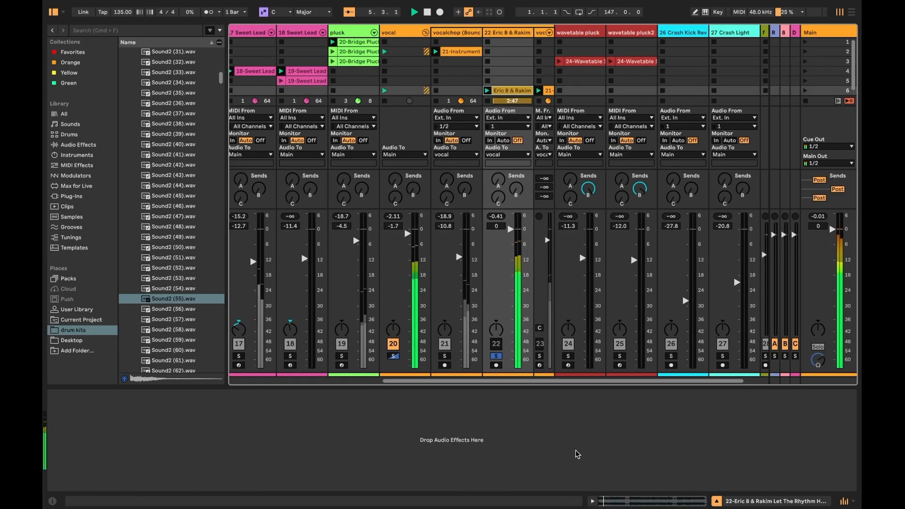
click(637, 500)
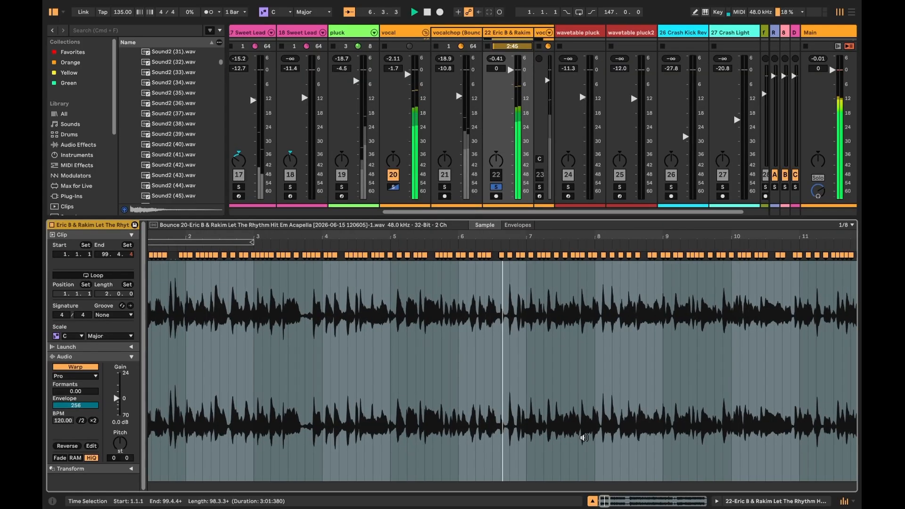
key(shift+Tab)
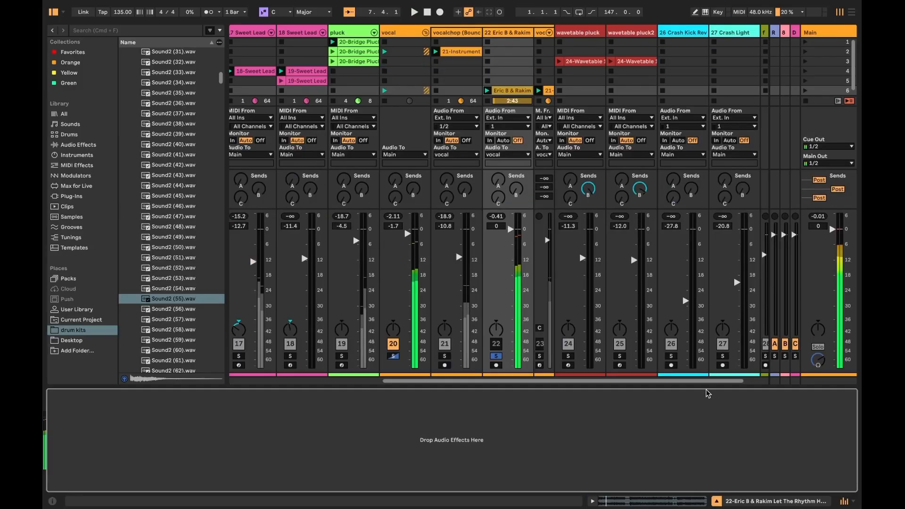
- Solo the vocalchop (Bounce) track and switch off its EQ Eight
click(443, 356)
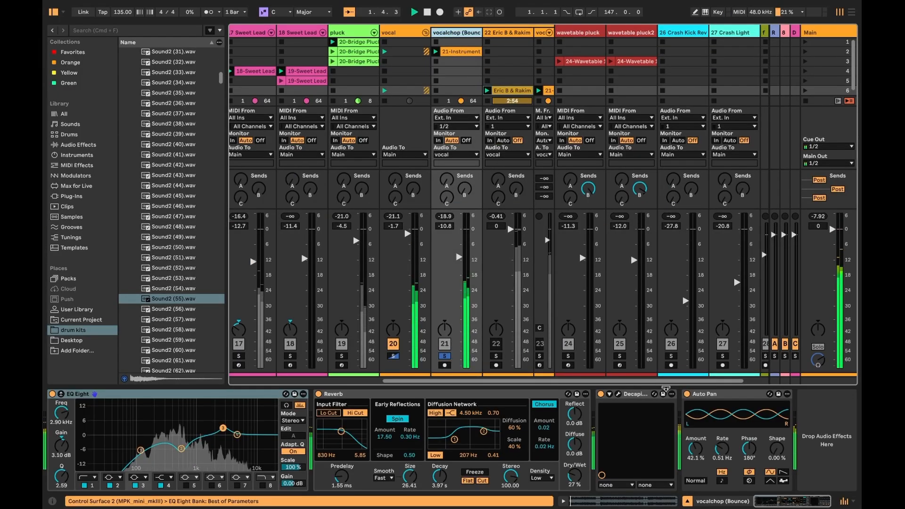
click(702, 395)
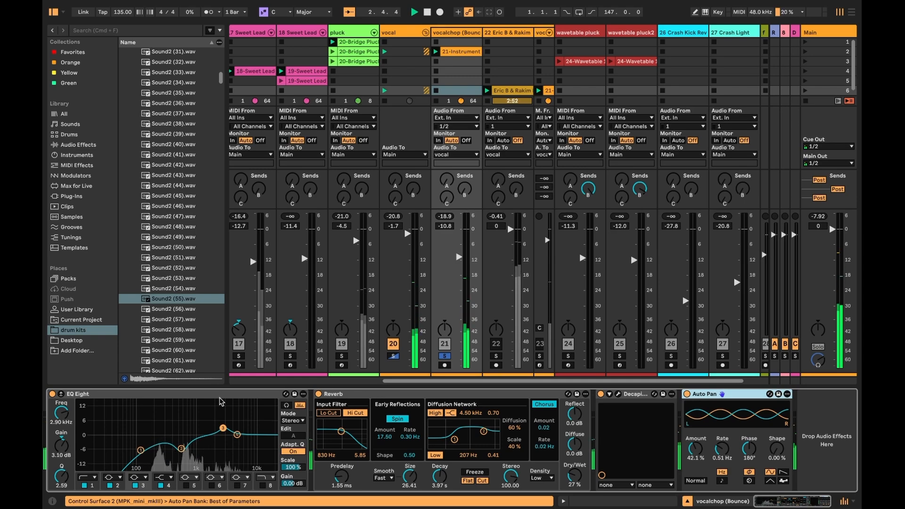
click(55, 395)
click(52, 394)
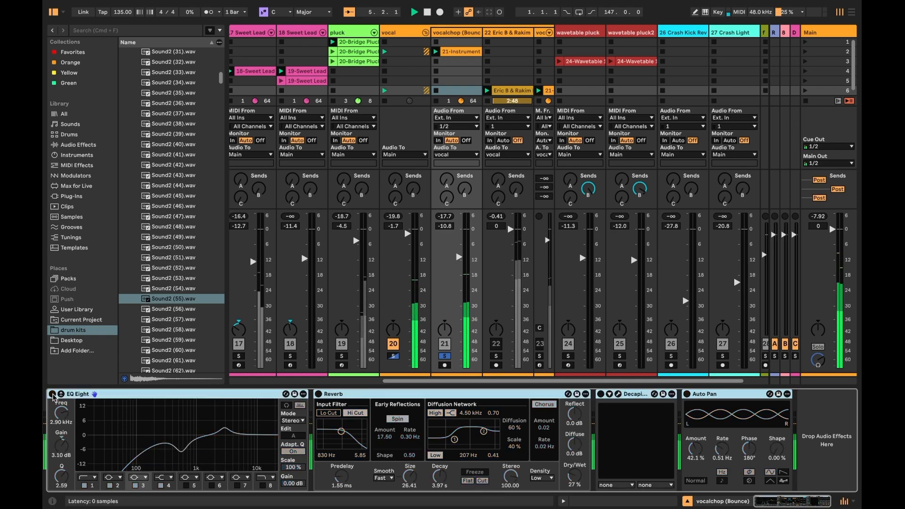
- Select the sliced vocalchop MIDI track, solo it and restart playback
scroll(499, 37, right, 2)
click(501, 36)
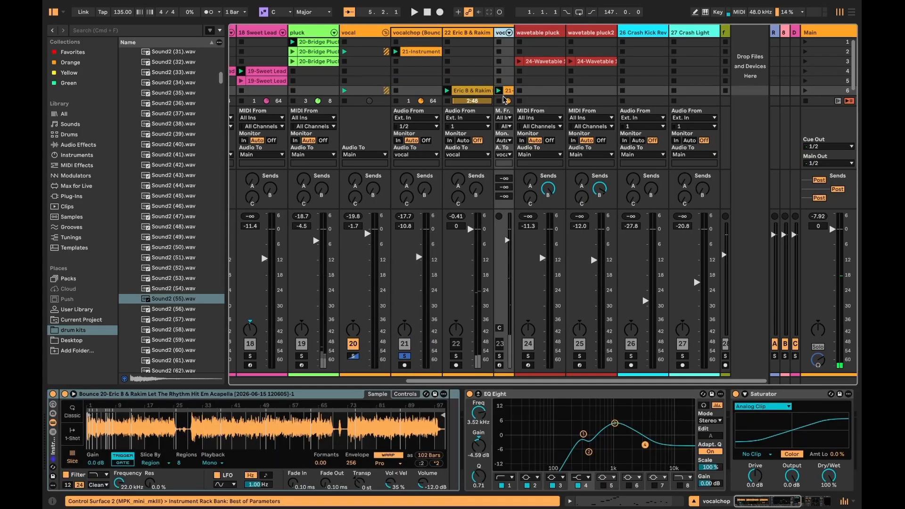
click(499, 357)
key(space)
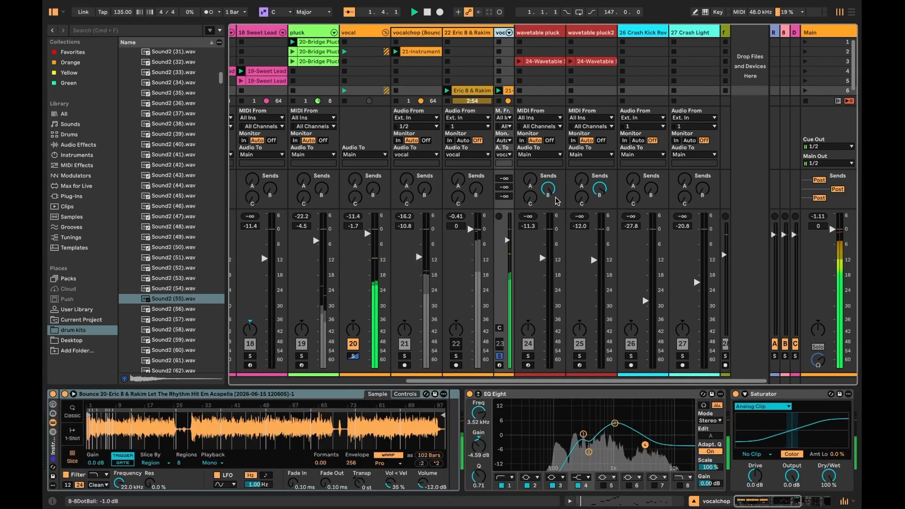
- Switch the Delay in the vocalchop instrument rack's effect chain off and back on to compare
click(522, 395)
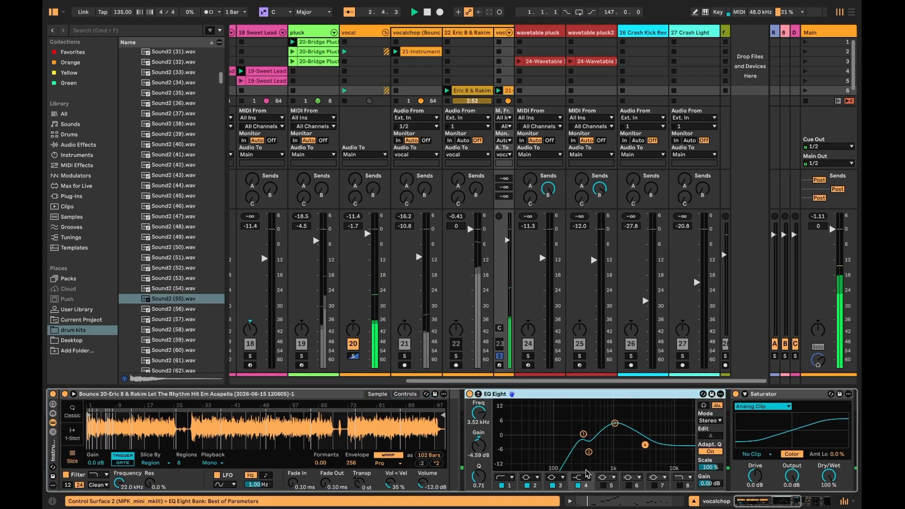
scroll(587, 474, right, 6)
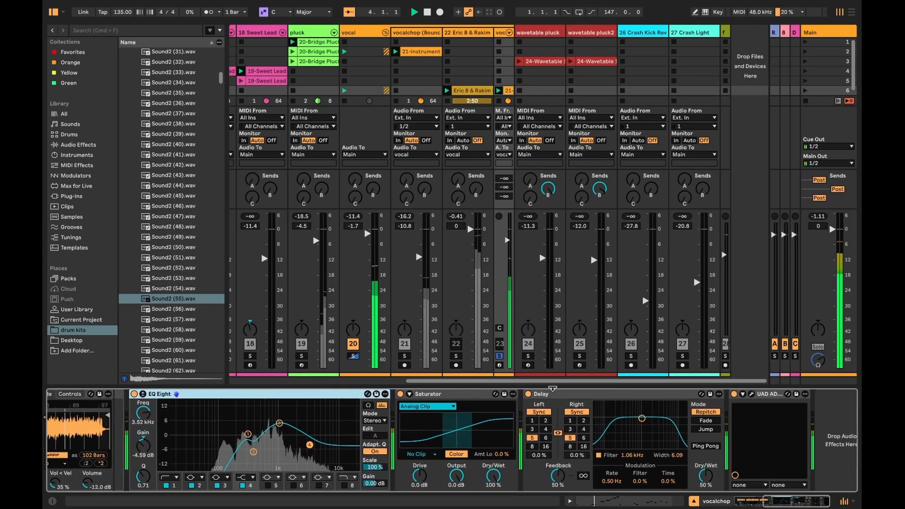
shift+click(542, 394)
click(527, 394)
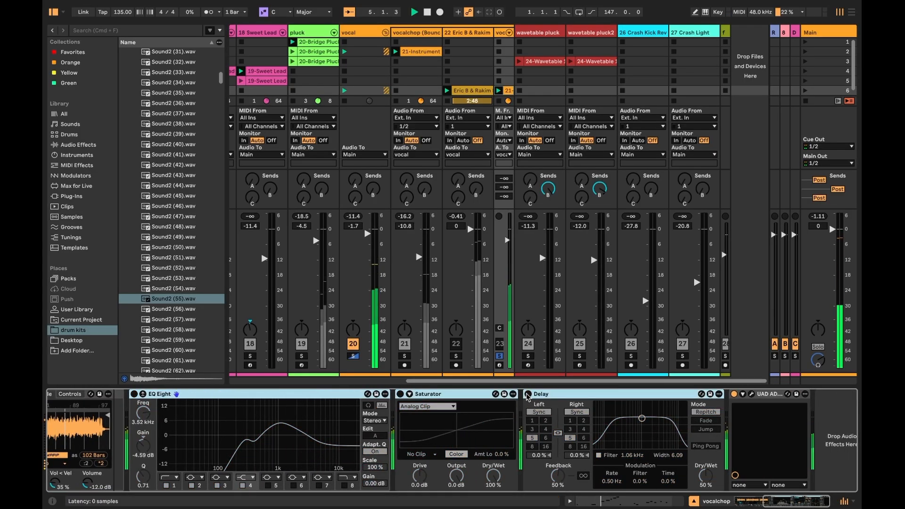
click(752, 394)
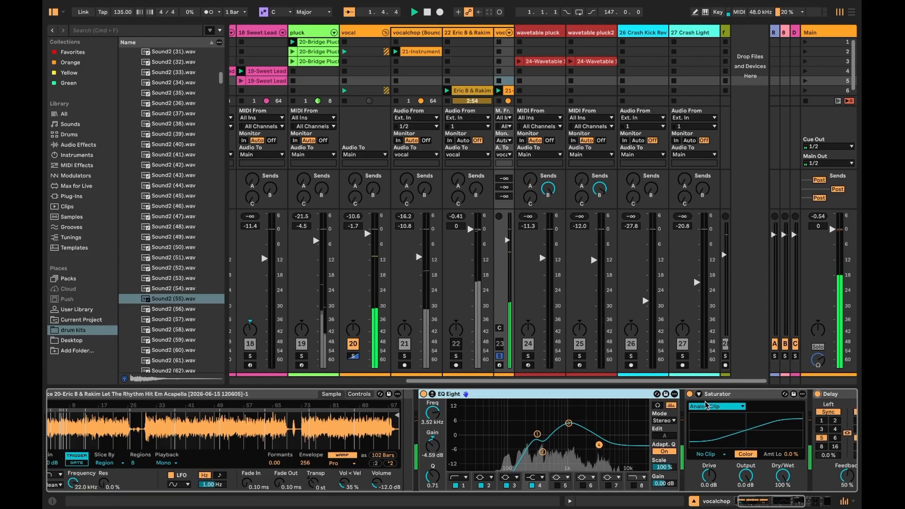
scroll(748, 403, right, 8)
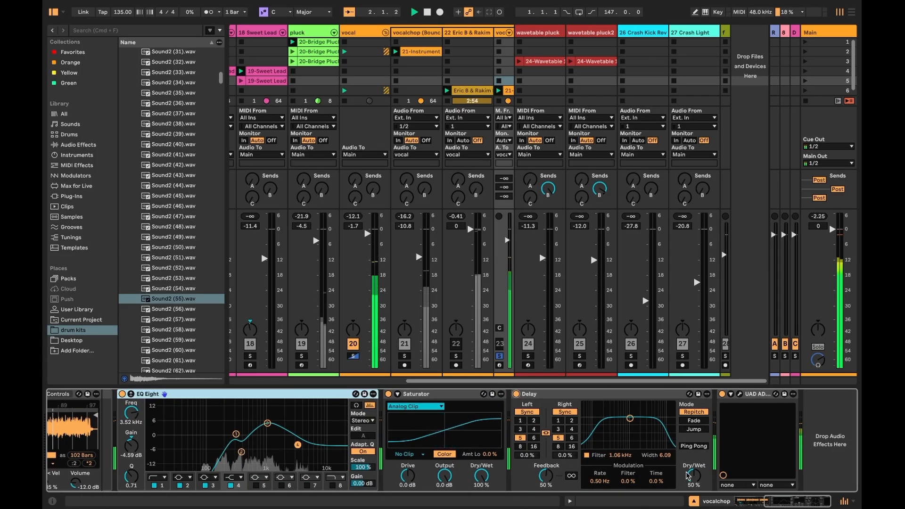
scroll(686, 475, left, 8)
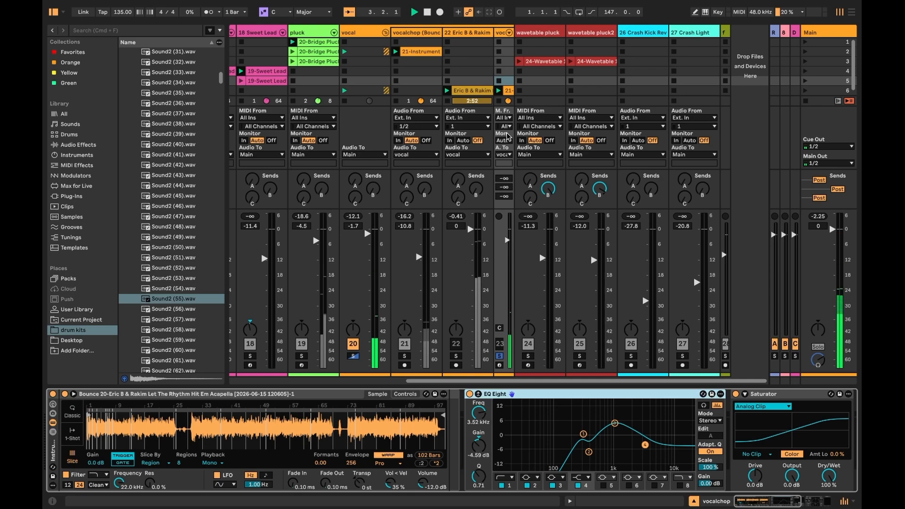
- Select the vocalchop (Bounce) track and switch its EQ Eight back on
click(504, 92)
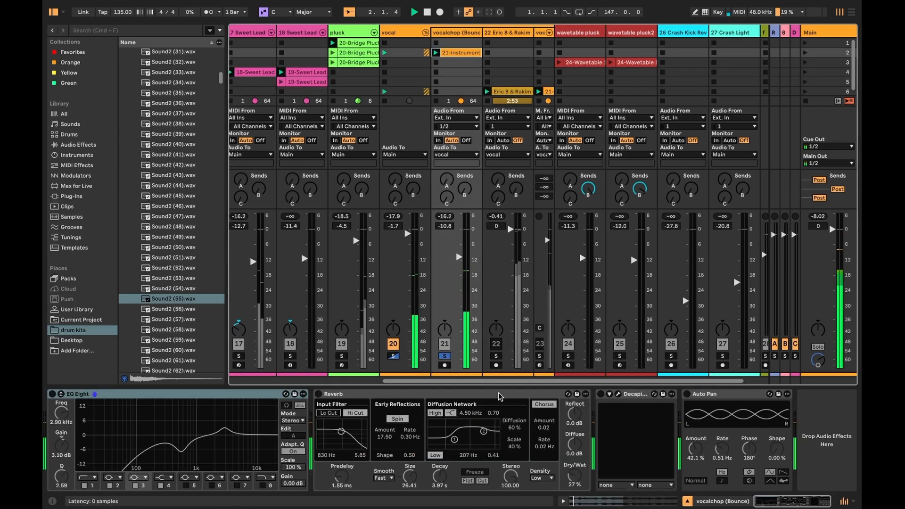
click(95, 395)
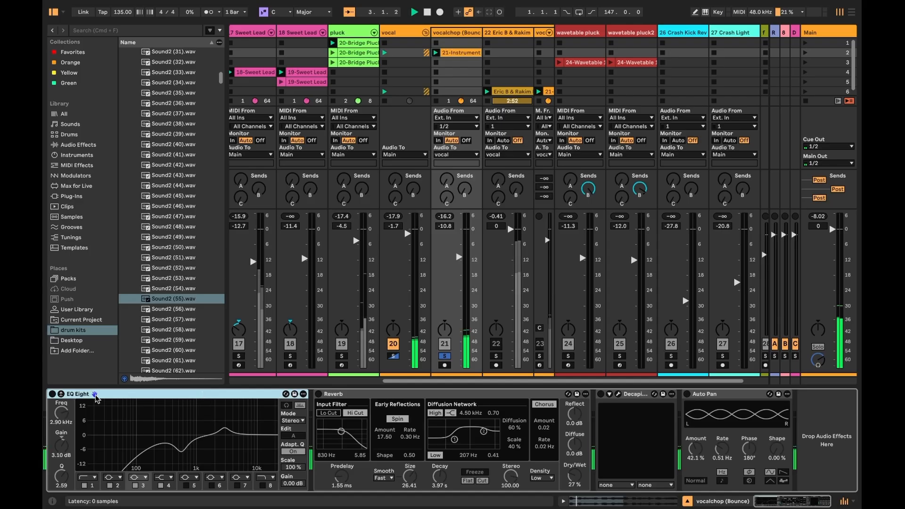
click(52, 394)
- Open and close the Decapitator plugin window and switch on Auto Pan in the vocalchop (Bounce) chain
click(319, 395)
click(601, 393)
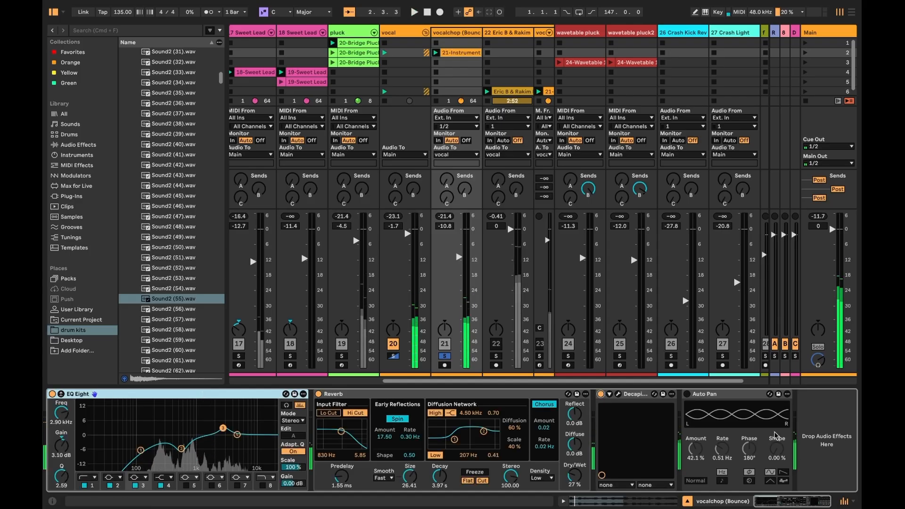
click(618, 394)
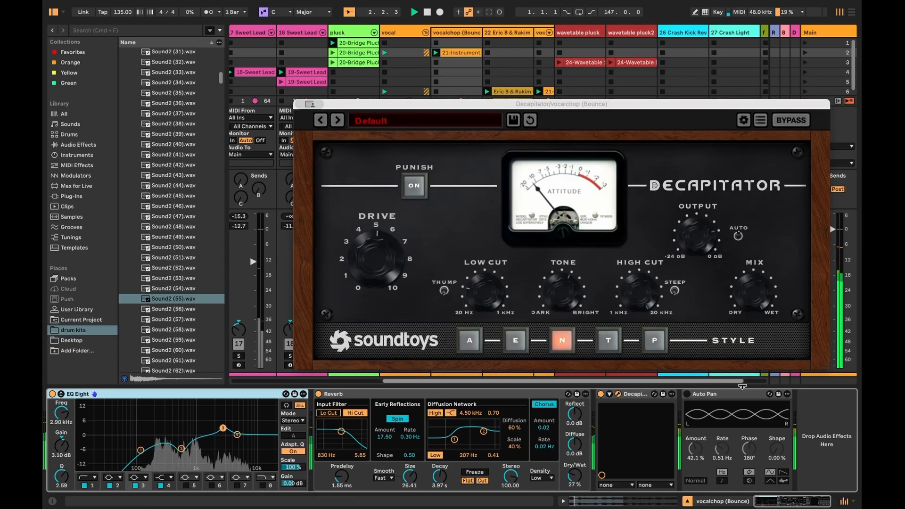
click(618, 394)
click(686, 394)
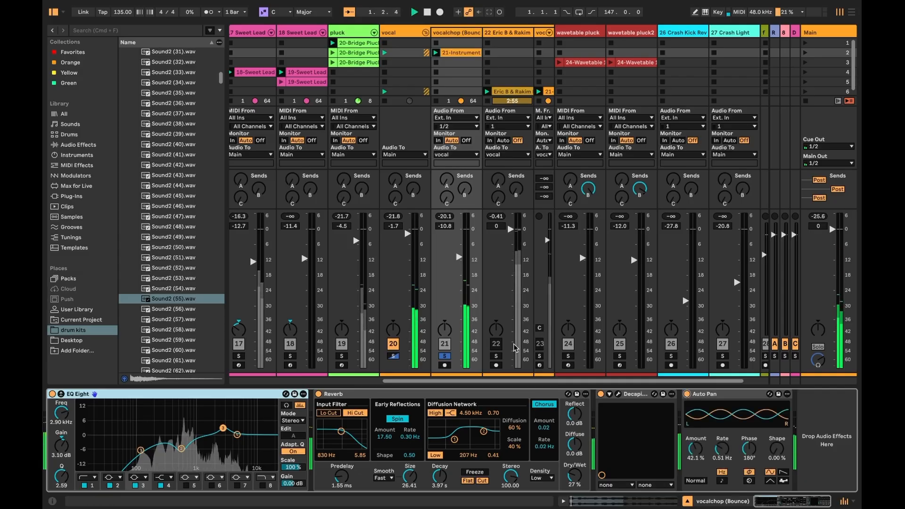
- Collapse the vocal group, unsolo the vocal track and restart playback
click(421, 32)
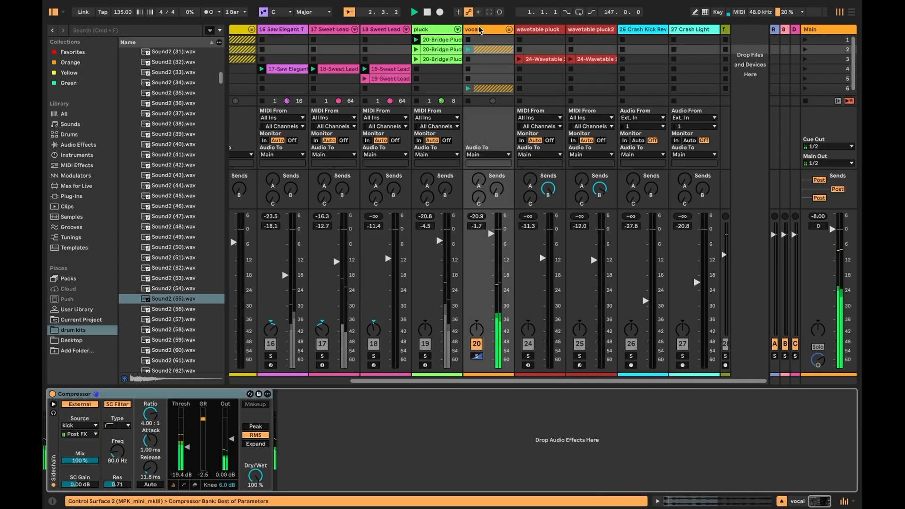
click(476, 356)
key(space)
key(space)
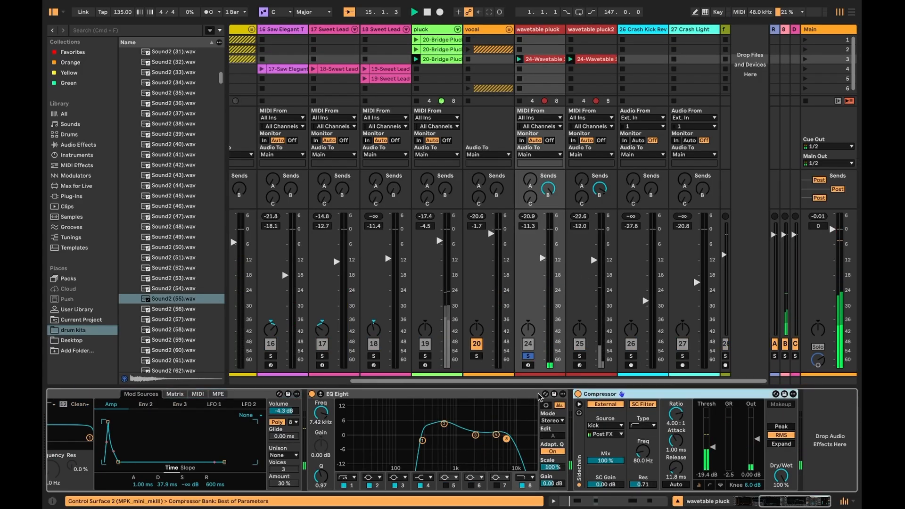
- View the 24-Wavetable 1 clip's notes, then open the 8DotBall device on return track B
click(633, 502)
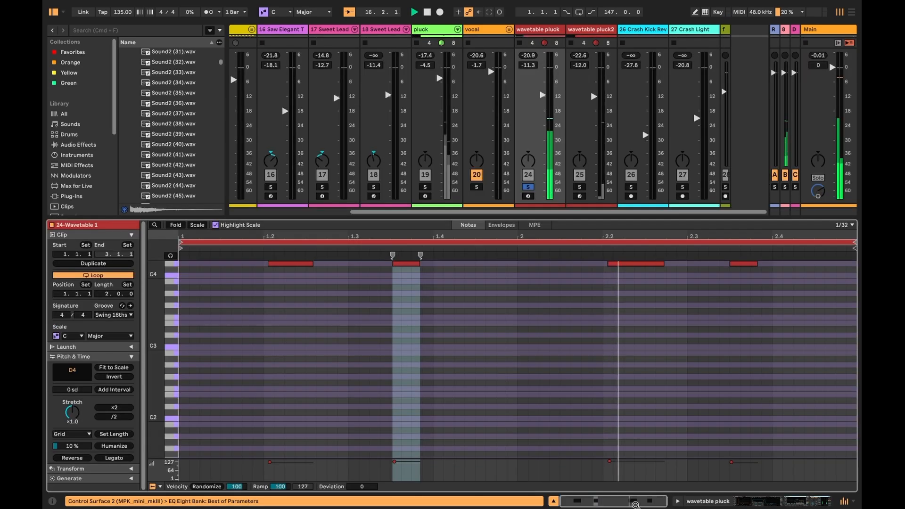
scroll(659, 339, up, 3)
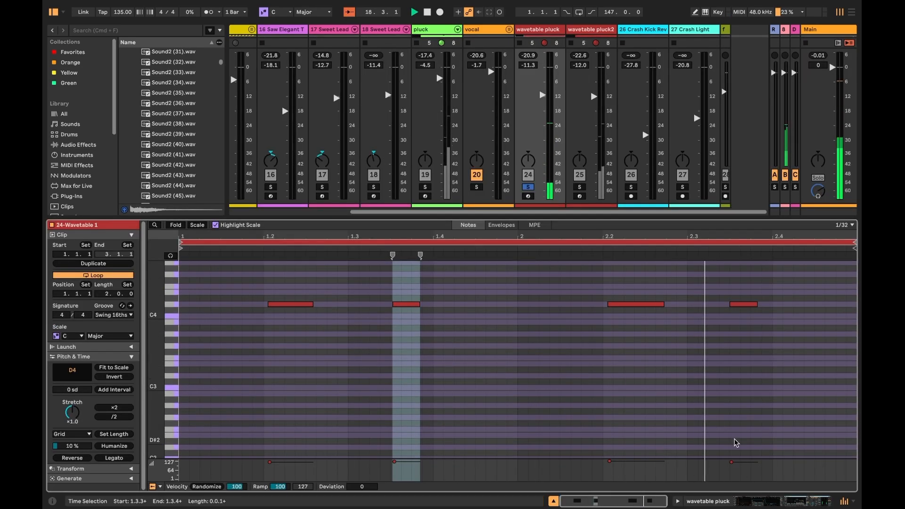
click(803, 500)
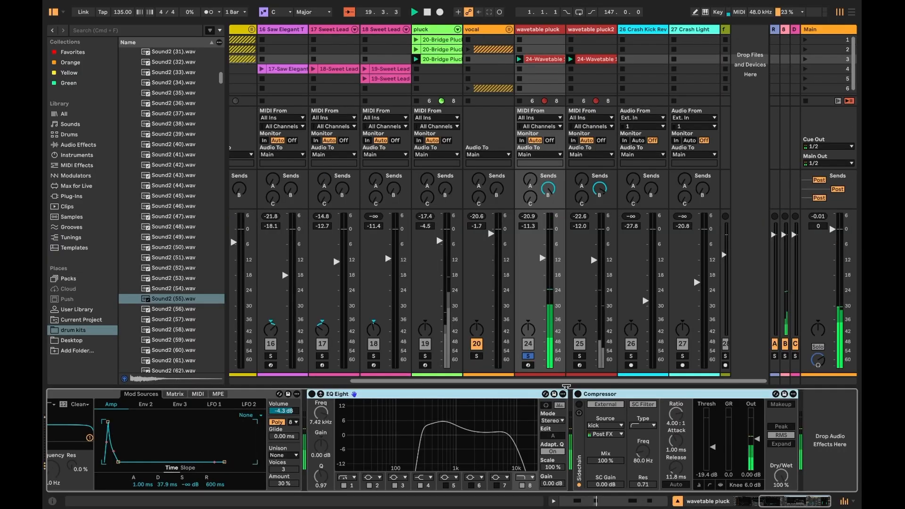
click(785, 357)
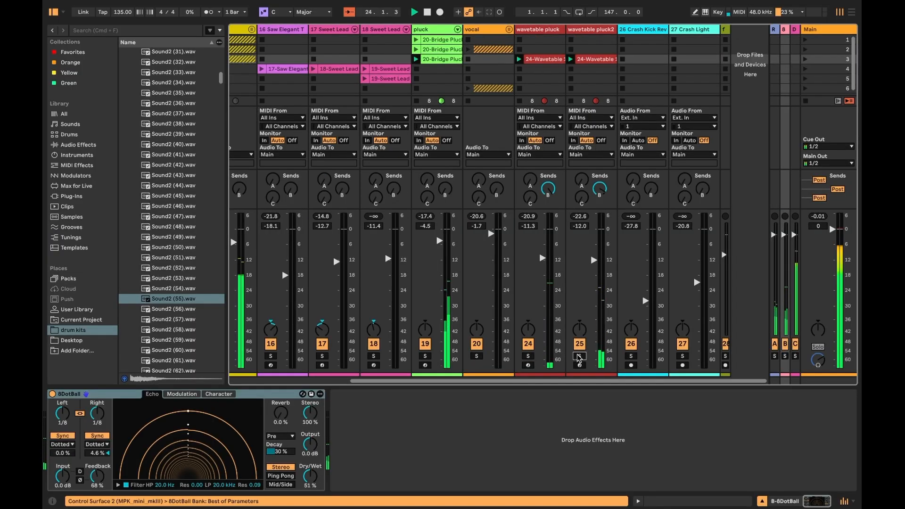
- Solo the wavetable pluck2 track and review its Auto Pan and Compressor device chain
click(579, 357)
click(644, 393)
scroll(645, 394, right, 7)
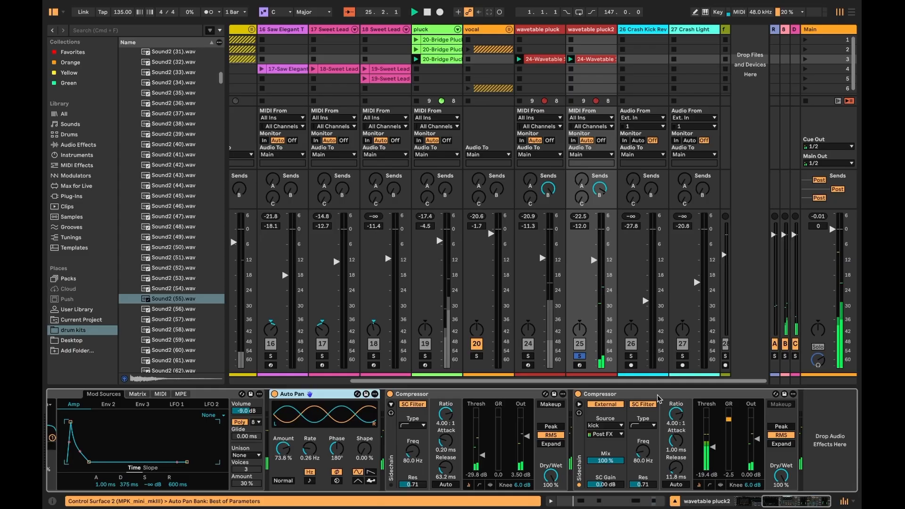
shift+click(617, 394)
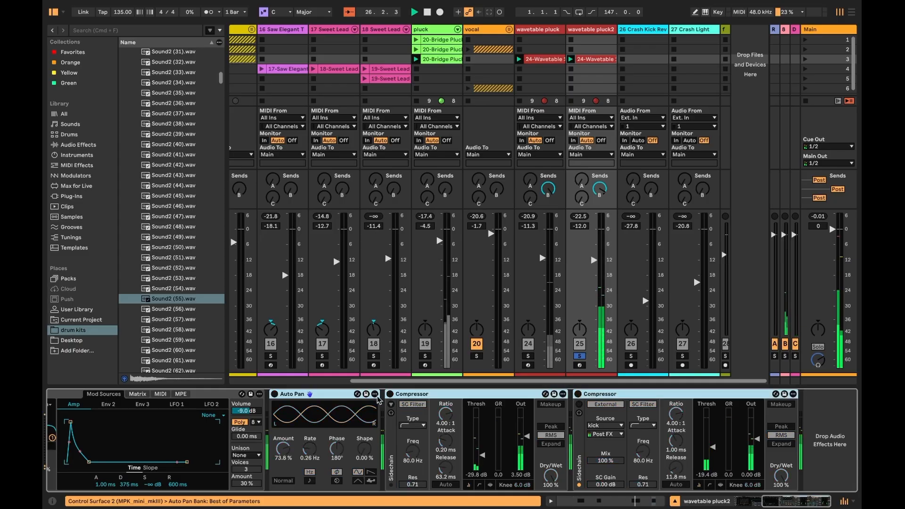
click(579, 357)
click(578, 357)
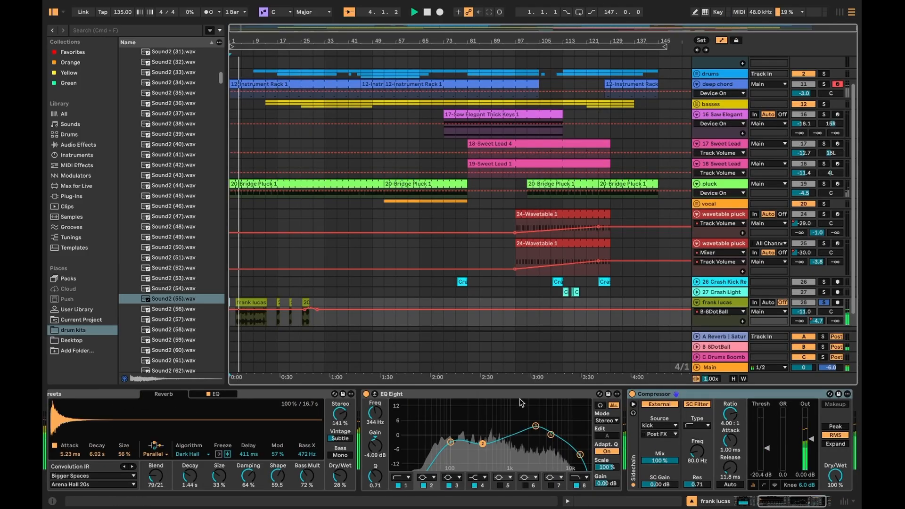
- Select the frank lucas track and bypass its Auto Shift device and Quantizer section
click(723, 304)
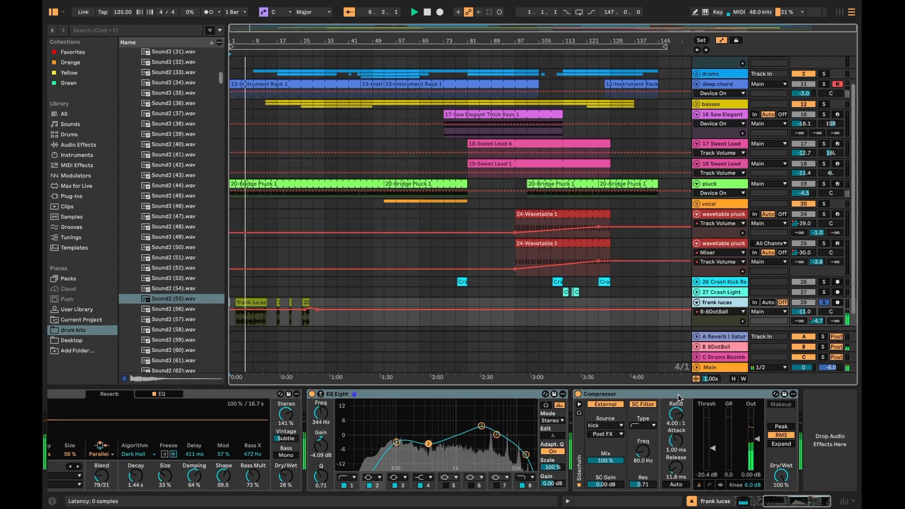
click(647, 394)
scroll(441, 400, left, 7)
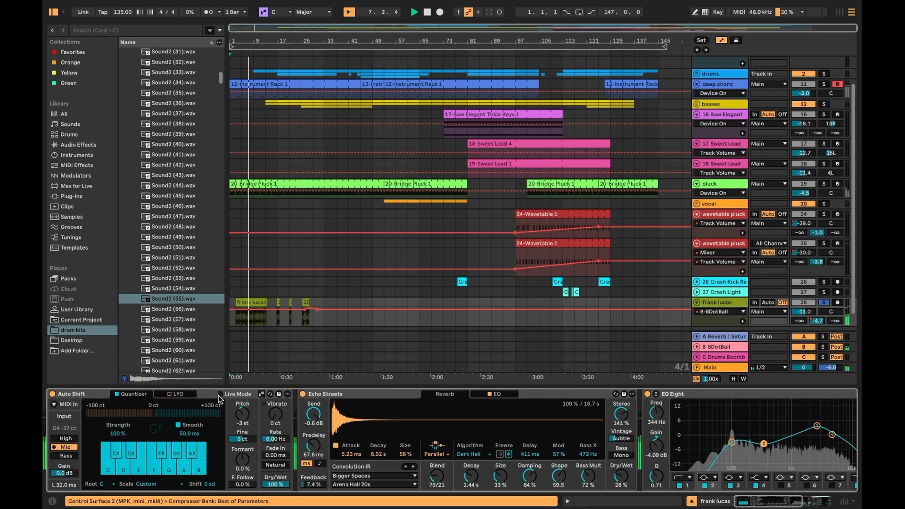
click(64, 396)
click(52, 394)
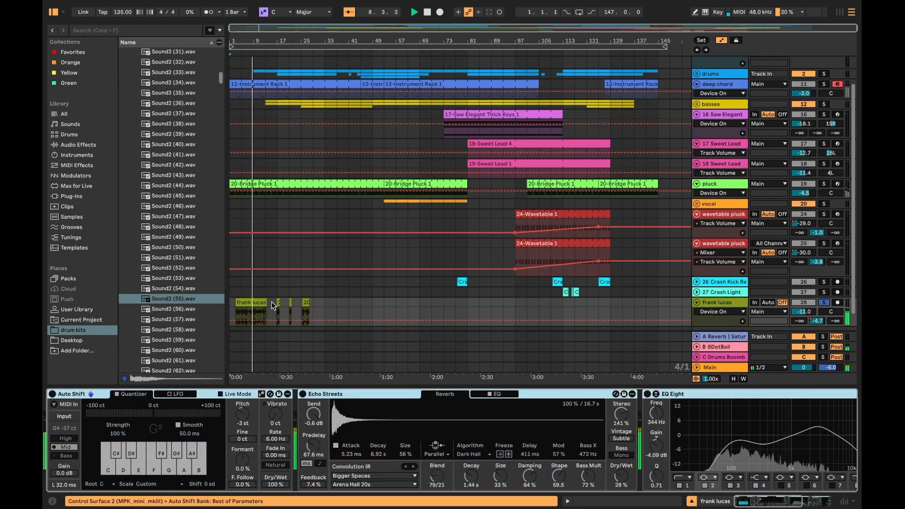
click(123, 395)
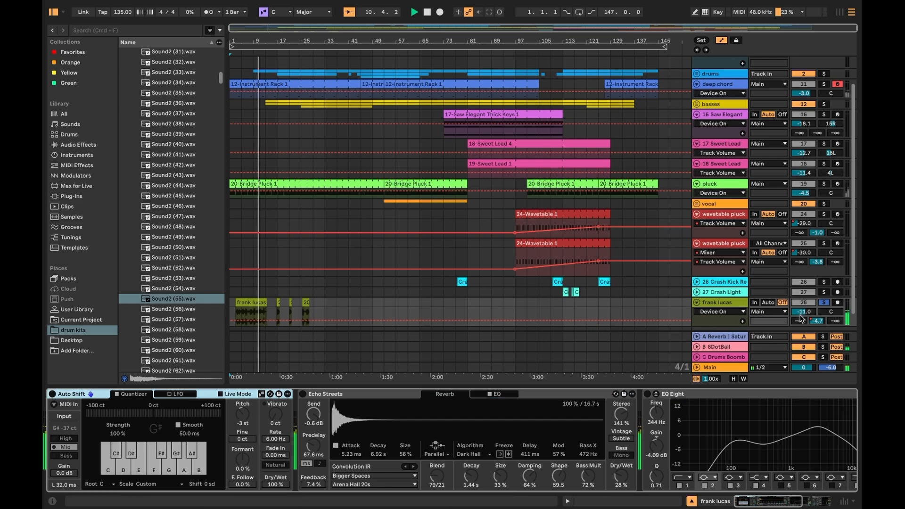
- Select the 8DotBall return, then zoom into the frank lucas clips and audition them with playback
click(824, 343)
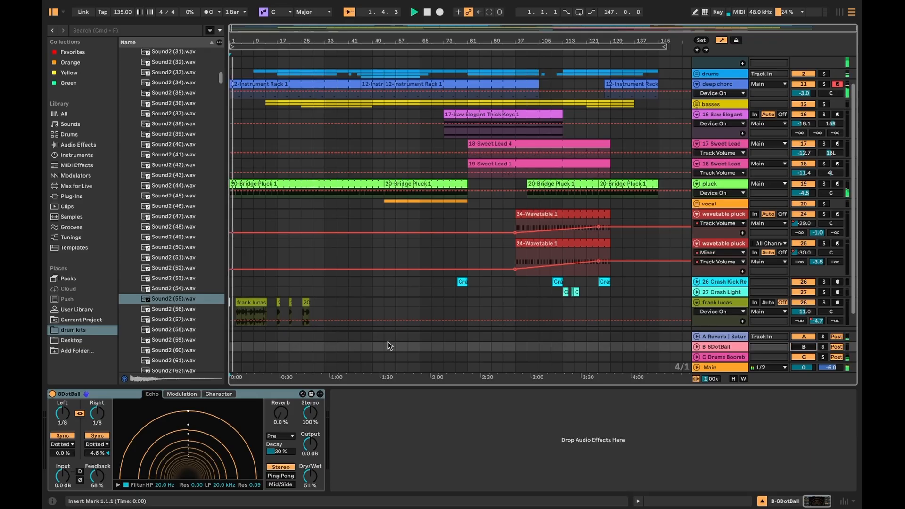
click(237, 314)
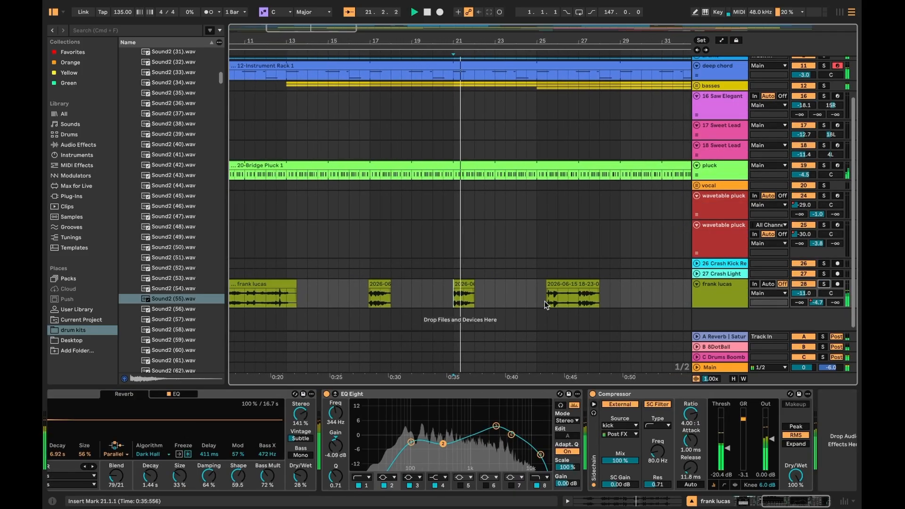
click(544, 301)
key(space)
key(space)
- Expand the drums group and scroll through the arrangement's tracks
scroll(505, 276, down, 3)
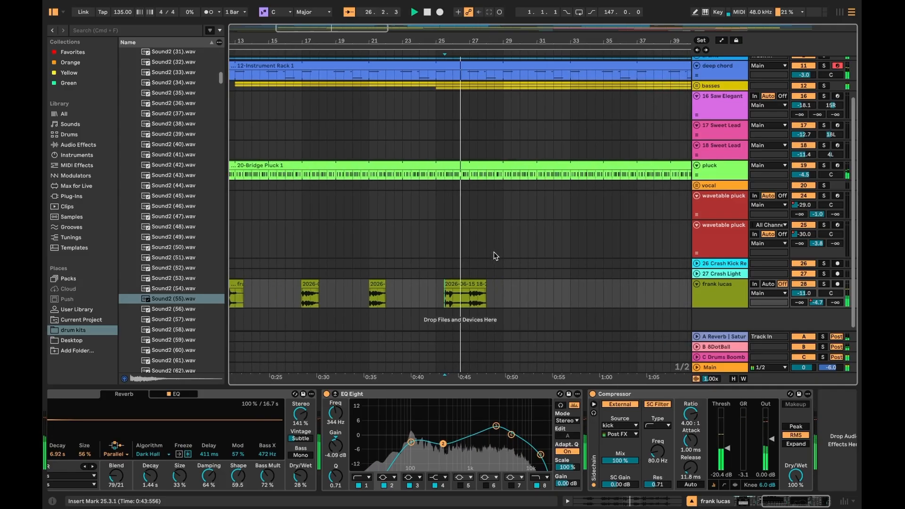
scroll(495, 254, down, 4)
scroll(379, 122, up, 5)
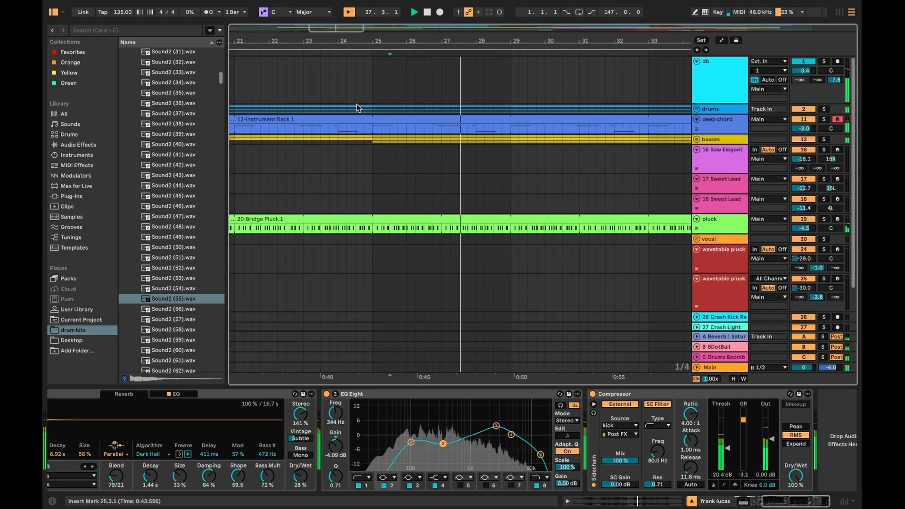
scroll(553, 103, down, 3)
click(698, 110)
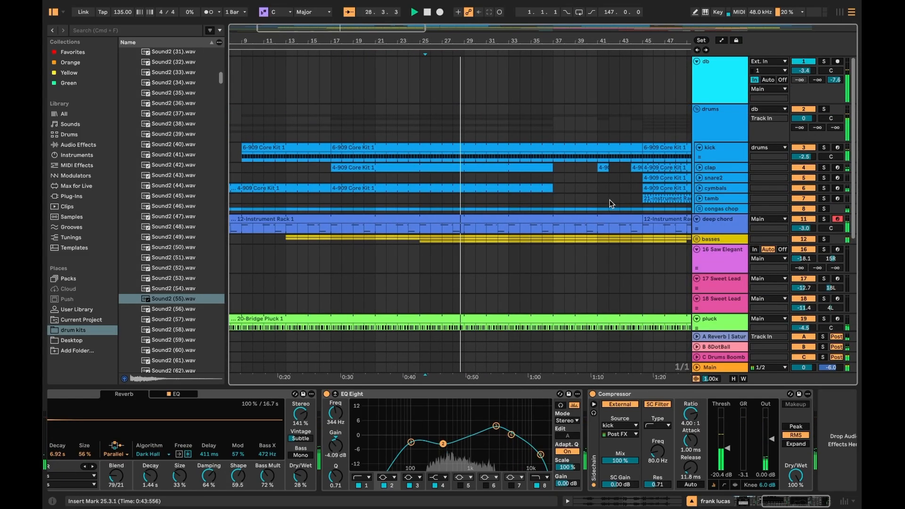
scroll(514, 208, right, 3)
scroll(514, 209, down, 1)
scroll(516, 188, right, 2)
scroll(515, 189, right, 10)
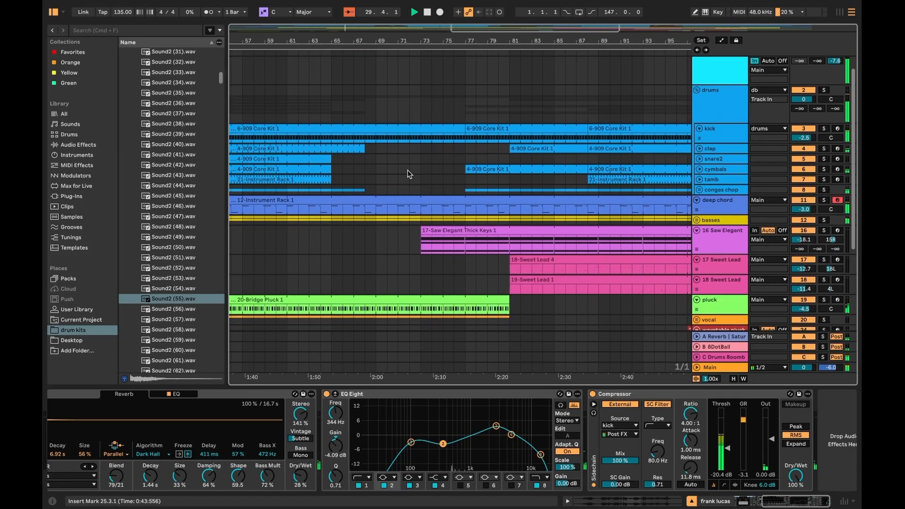
scroll(513, 176, up, 1)
scroll(513, 174, down, 3)
scroll(424, 171, down, 6)
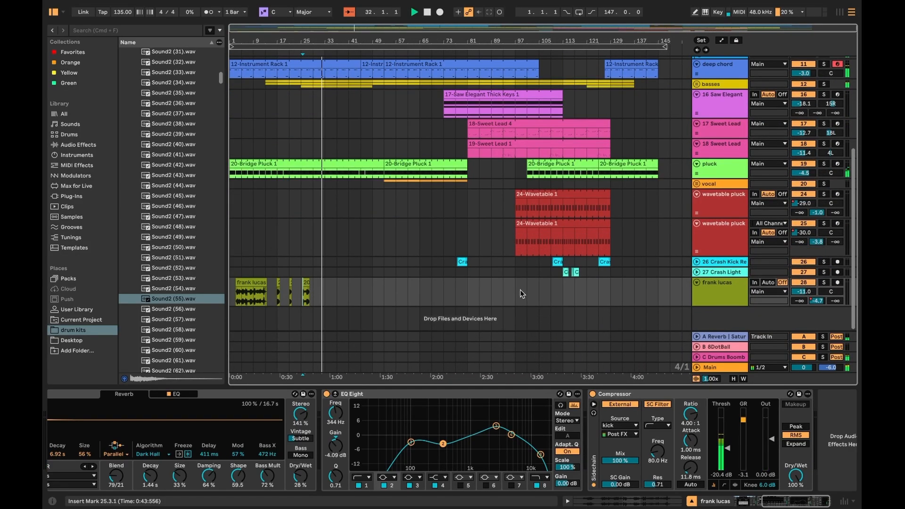
- Select a crash clip, expand and collapse the Crash Light and Crash Kick Rev tracks, and restart playback
click(454, 269)
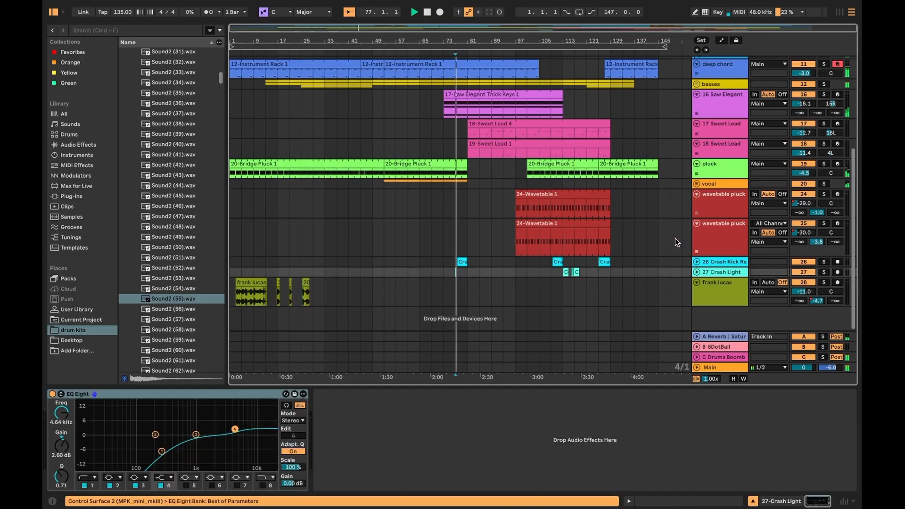
click(696, 271)
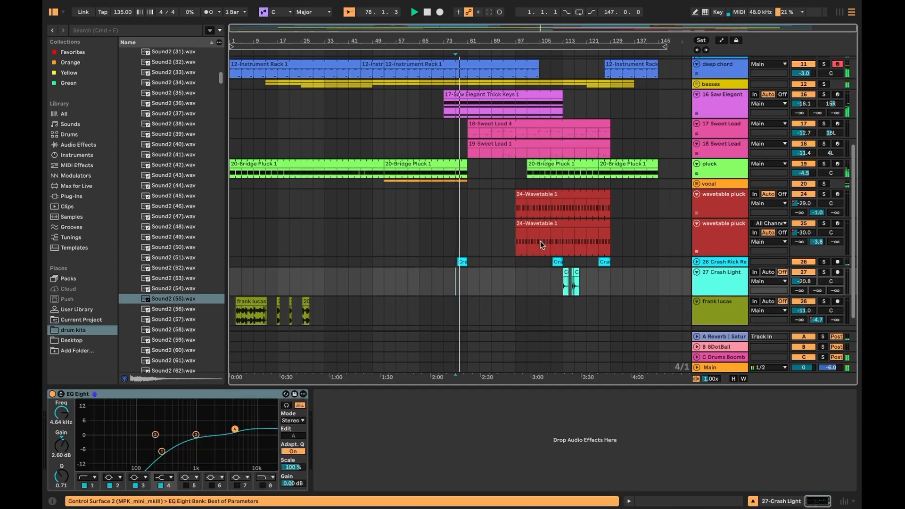
click(697, 272)
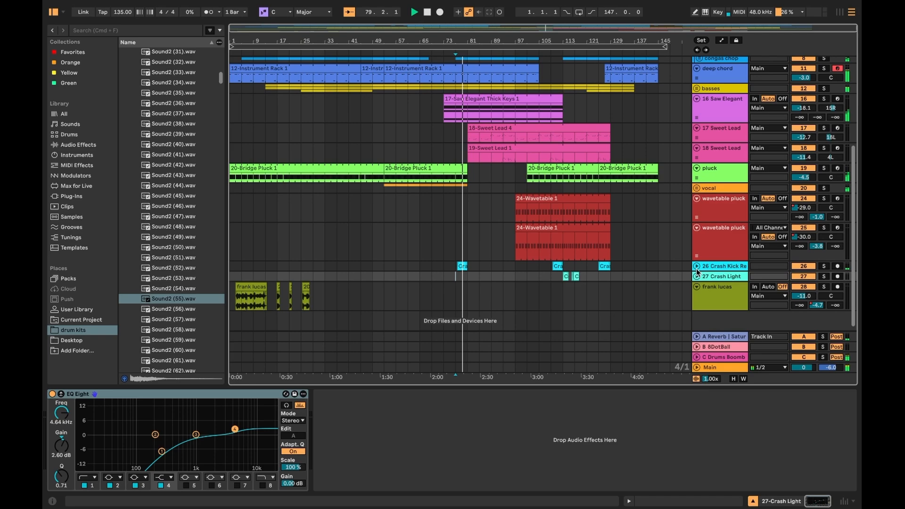
click(696, 266)
click(696, 266)
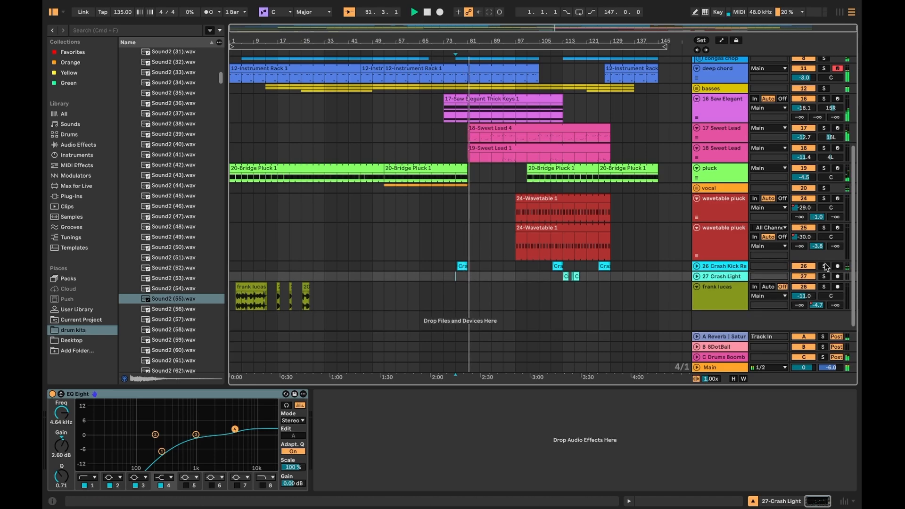
key(space)
key(space)
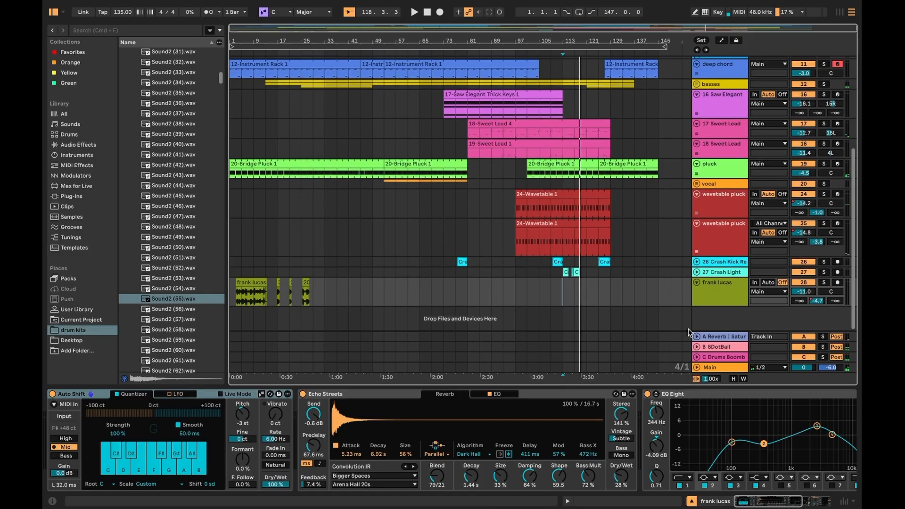
click(570, 297)
key(space)
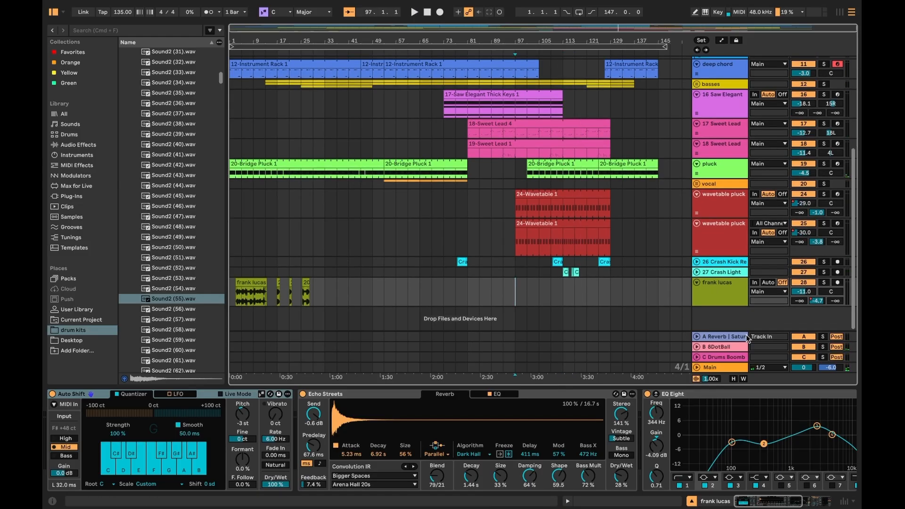
key(space)
- Select the Main track and compare its chain with the Utility device bypassed and re-enabled
click(721, 367)
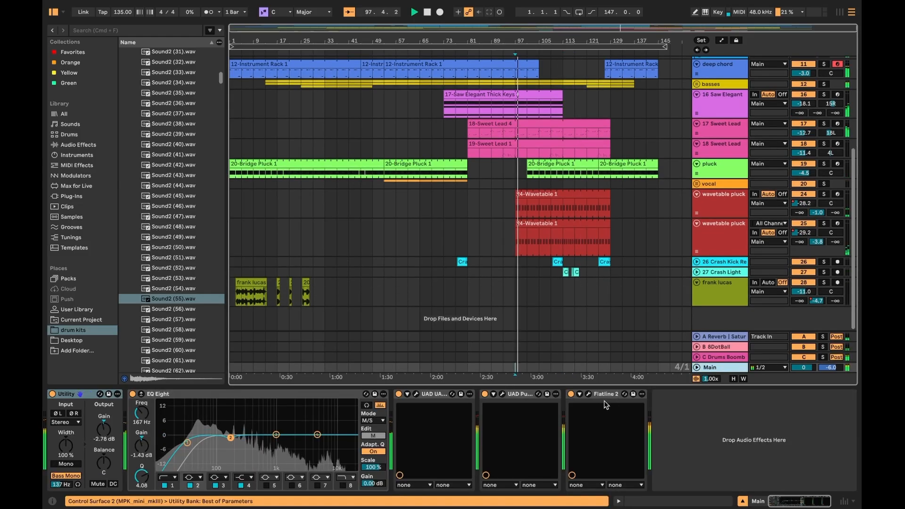
click(53, 395)
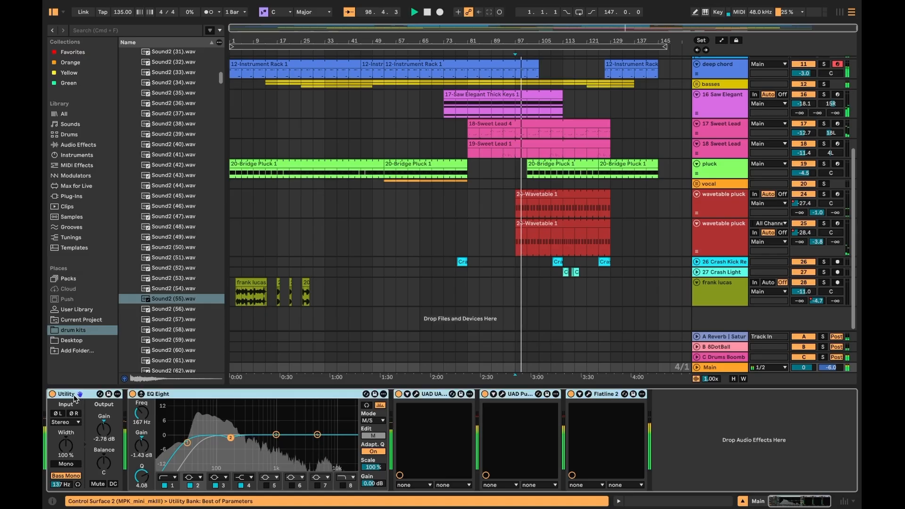
click(53, 394)
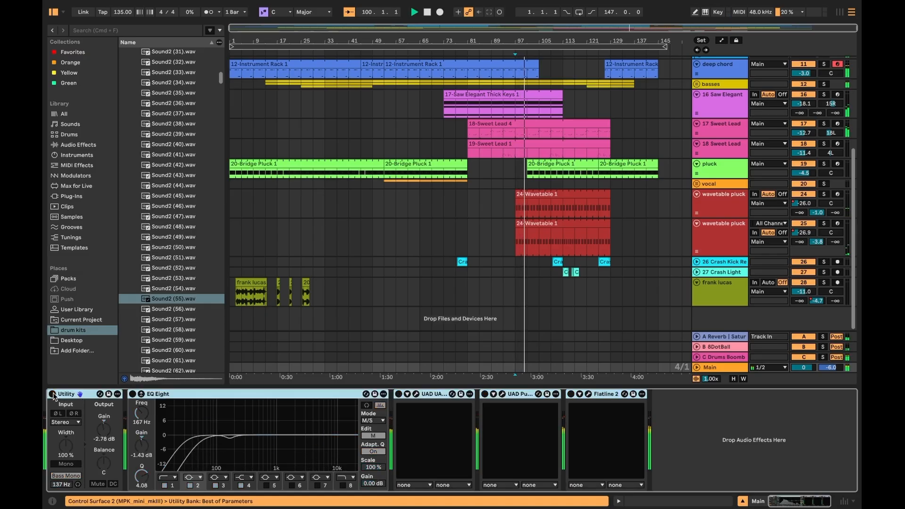
click(709, 368)
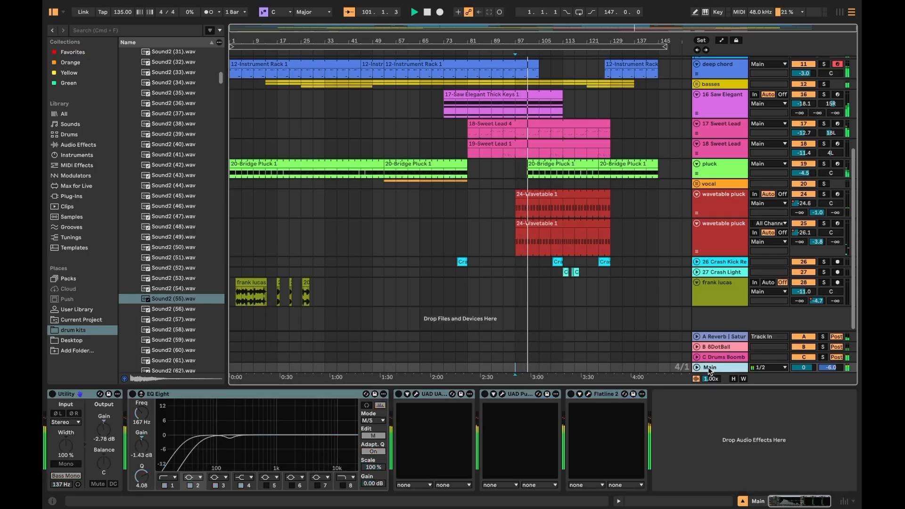
key(Tab)
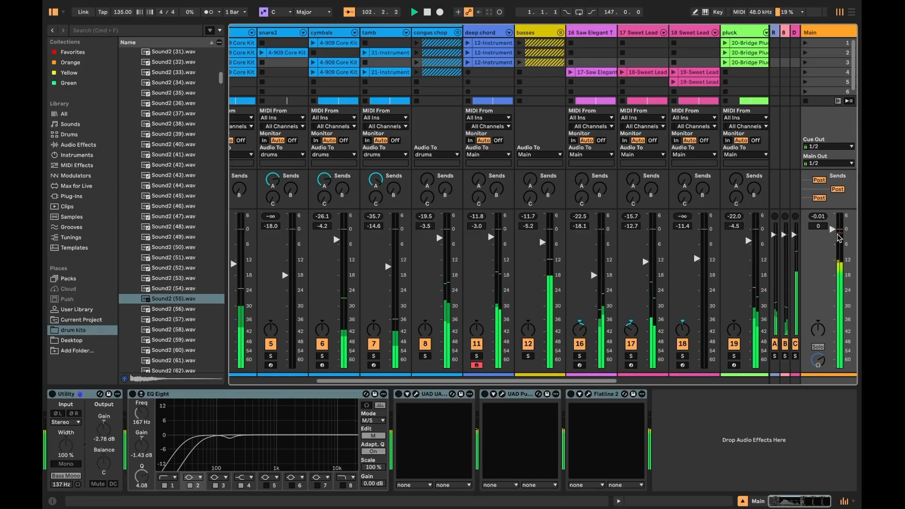
key(Tab)
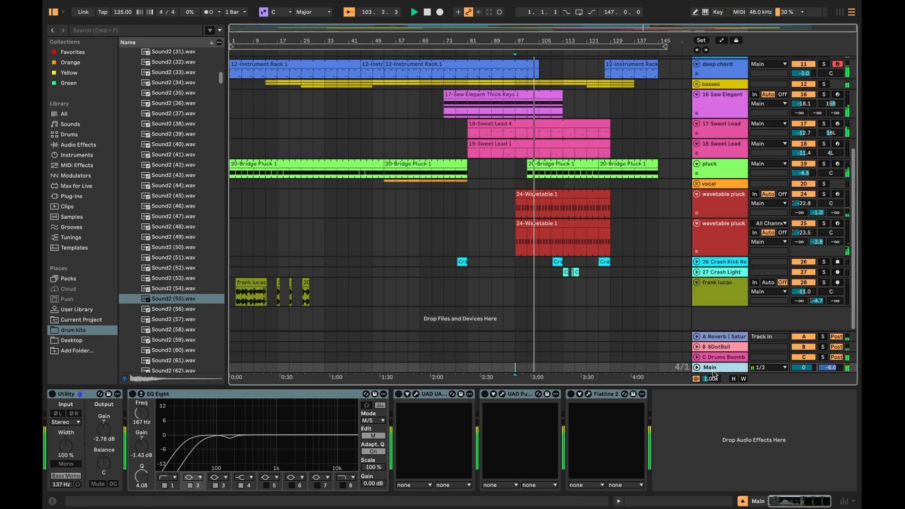
click(392, 443)
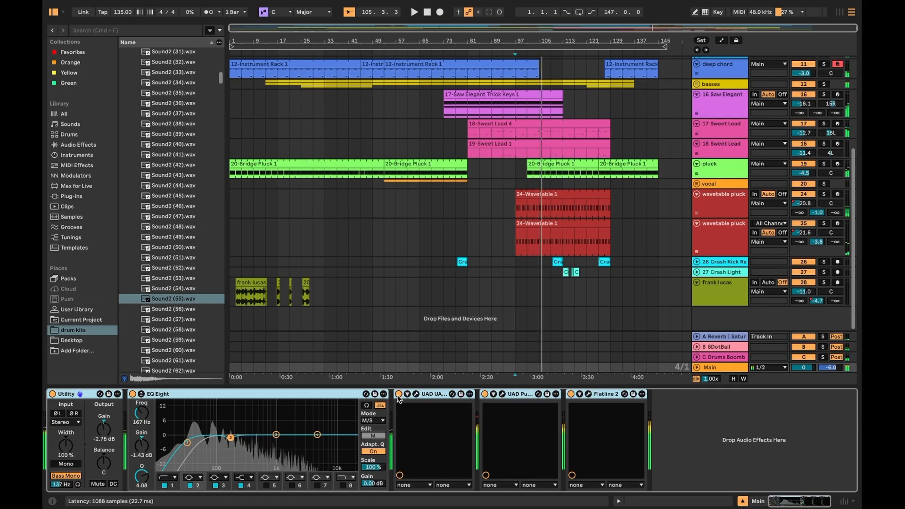
- A/B the UAD 1176 plugin on the Main track, then open and close its plugin window
click(398, 394)
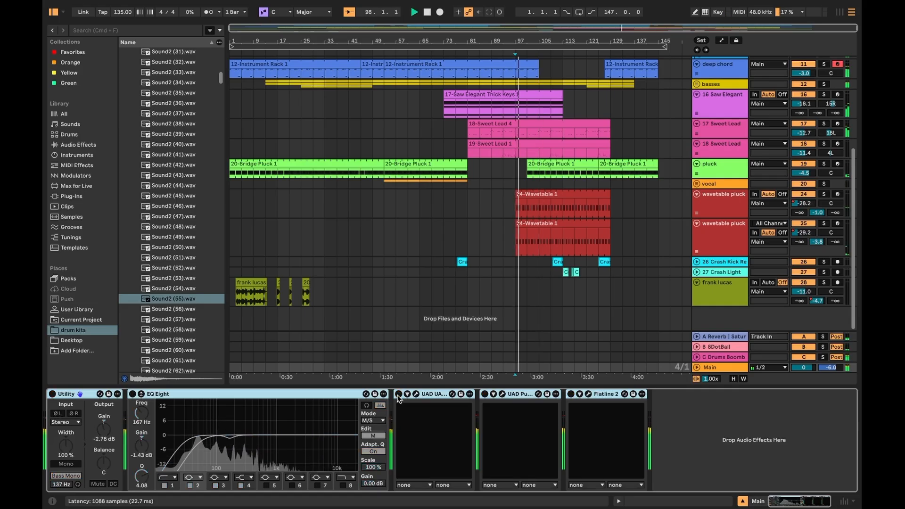
click(398, 395)
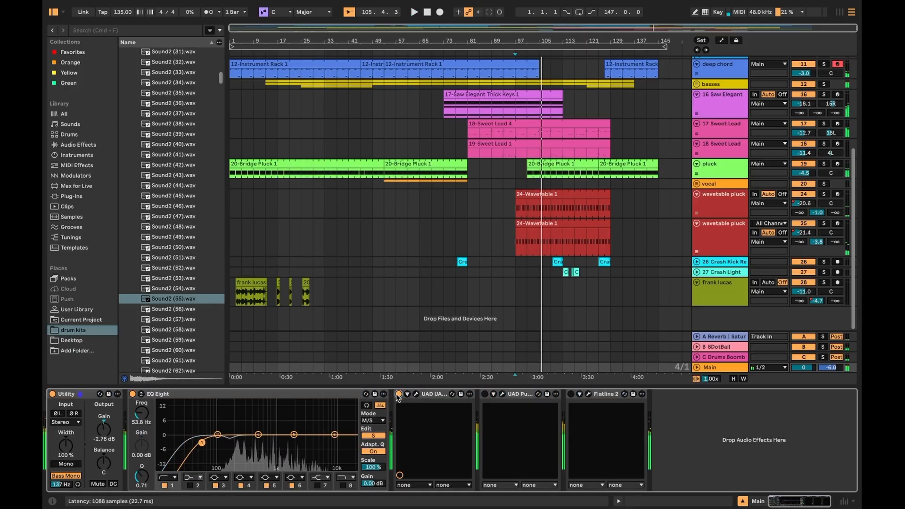
key(space)
click(398, 394)
click(416, 394)
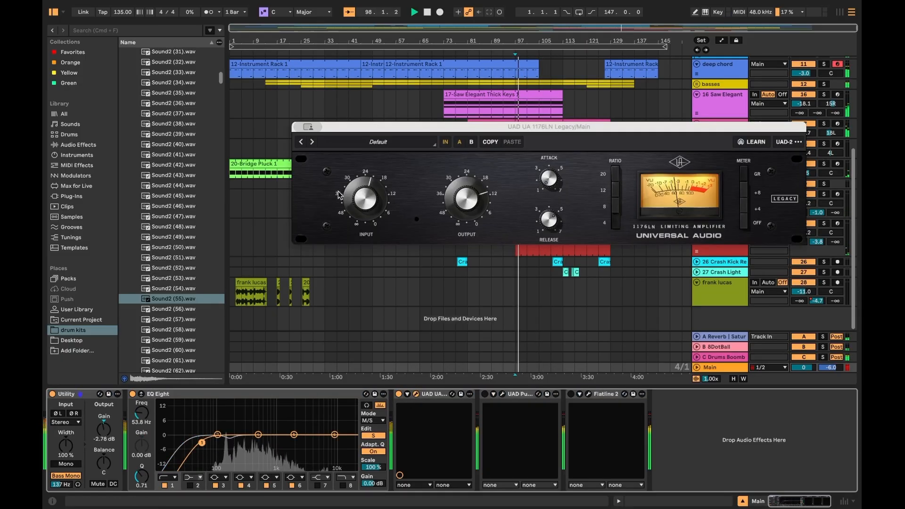
click(299, 127)
- Open and close the UAD Pultec and Flatline 2 plugin windows on the Main track
click(484, 394)
click(503, 395)
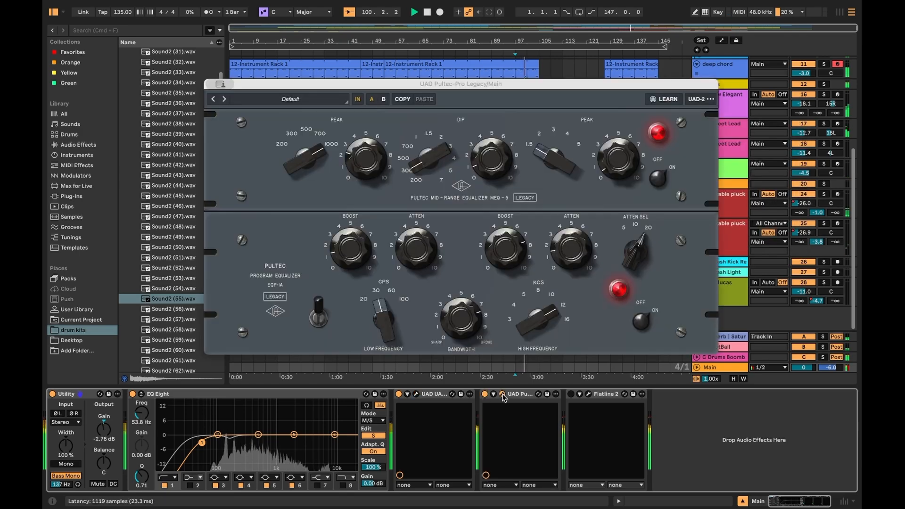
click(502, 395)
click(570, 394)
click(588, 394)
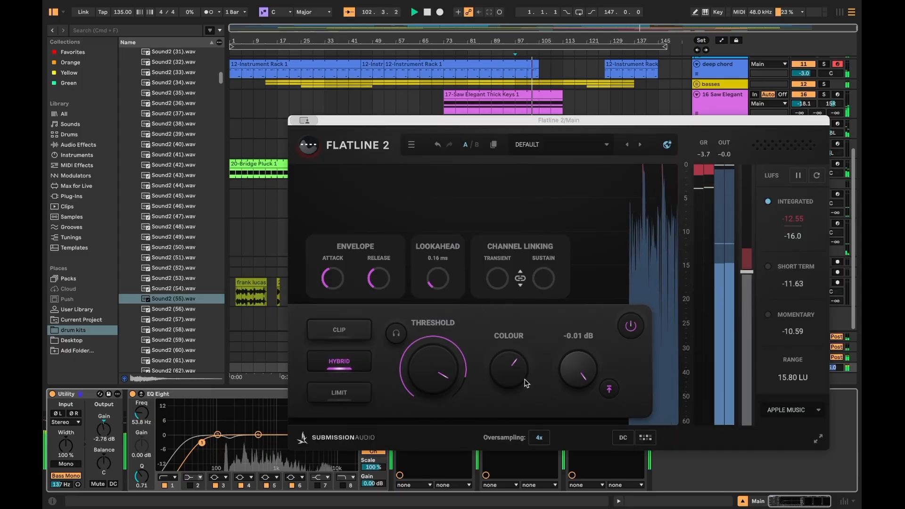
click(292, 121)
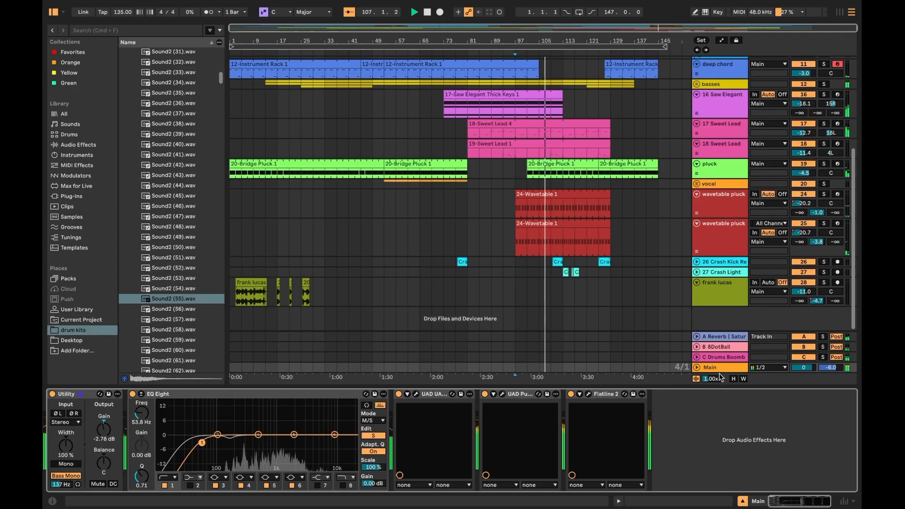
scroll(651, 323, up, 3)
scroll(571, 264, up, 3)
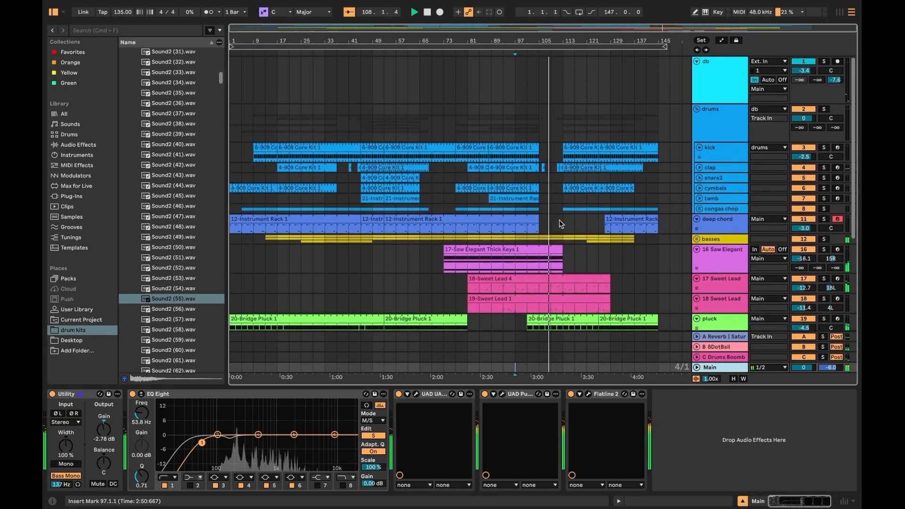
scroll(629, 157, down, 3)
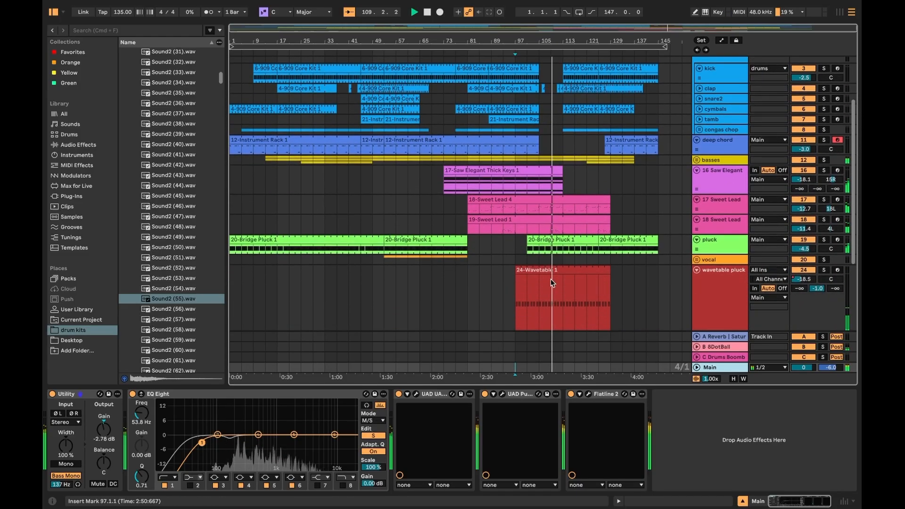
- Zoom and scroll through the arrangement's closing section to examine the lead, wavetable pluck and crash clips toward the end marker
scroll(548, 277, down, 3)
scroll(556, 286, up, 3)
scroll(446, 296, up, 2)
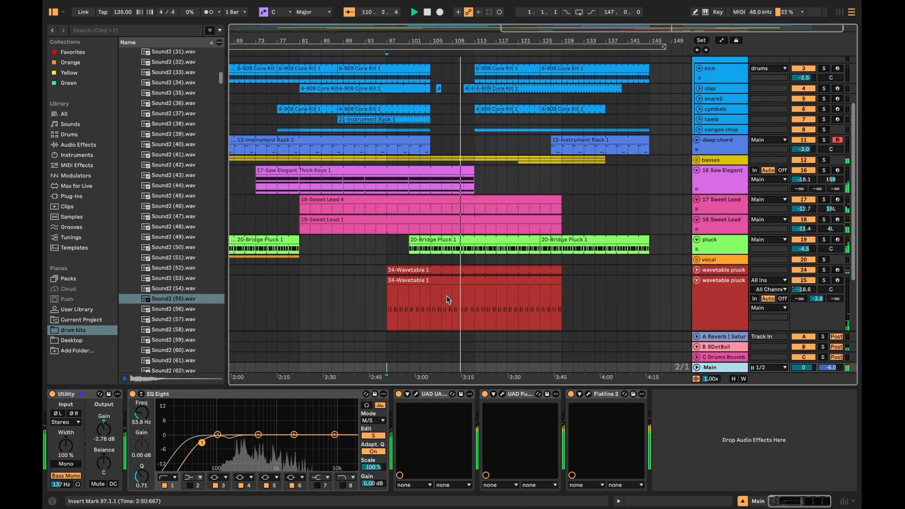
scroll(446, 296, down, 2)
scroll(471, 304, up, 3)
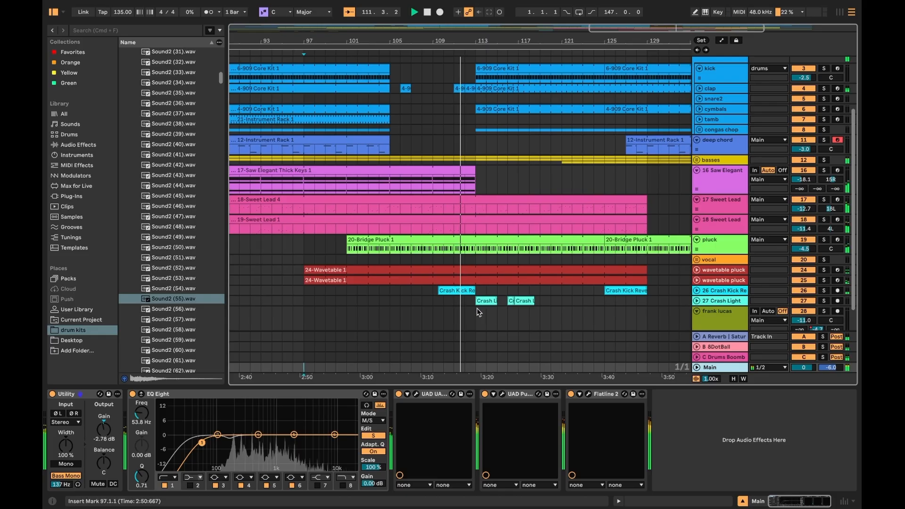
scroll(476, 307, up, 5)
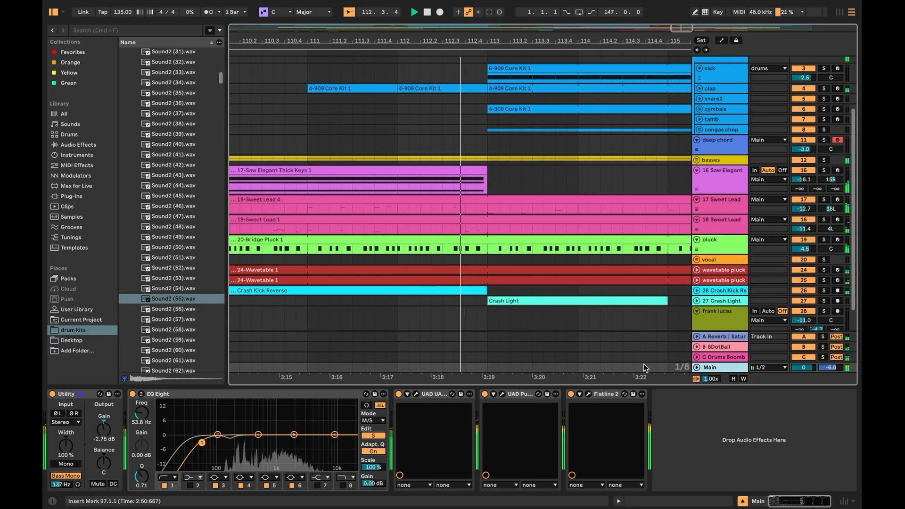
scroll(647, 371, right, 5)
scroll(559, 334, up, 1)
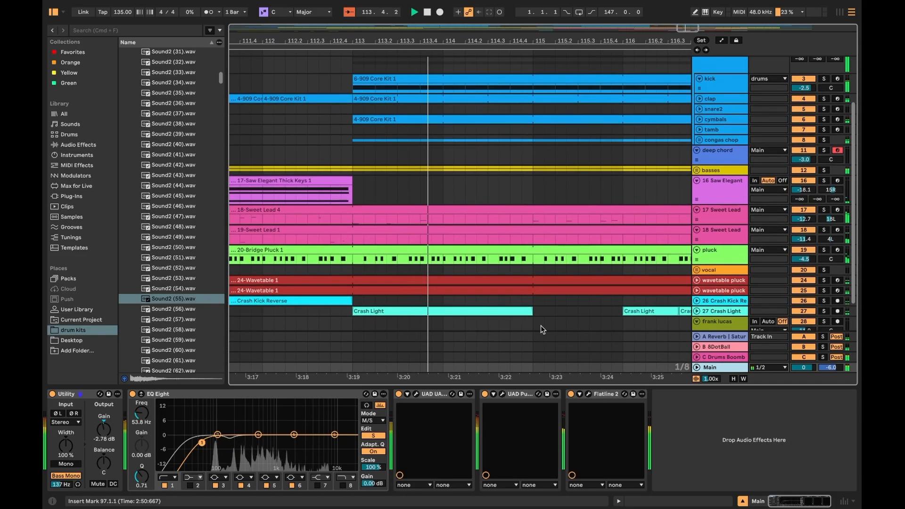
scroll(541, 326, down, 6)
scroll(543, 335, up, 1)
scroll(544, 335, right, 10)
scroll(537, 330, down, 2)
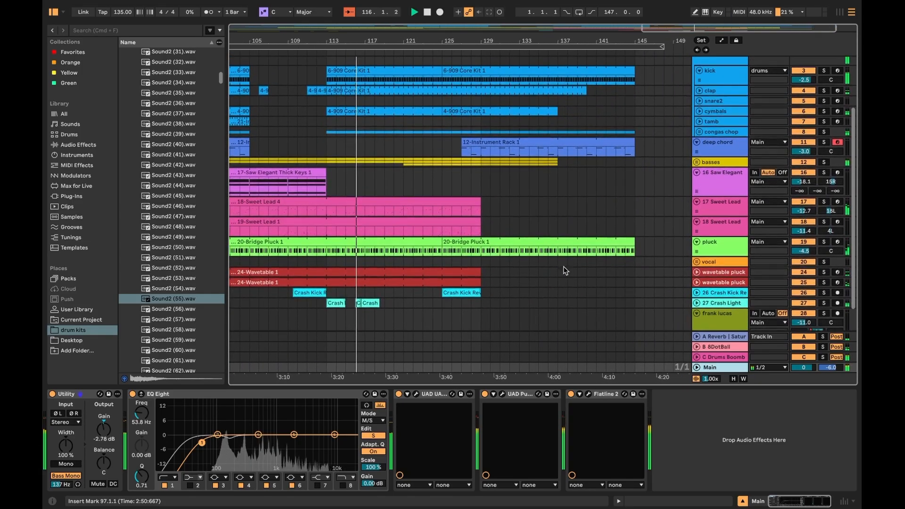
click(661, 47)
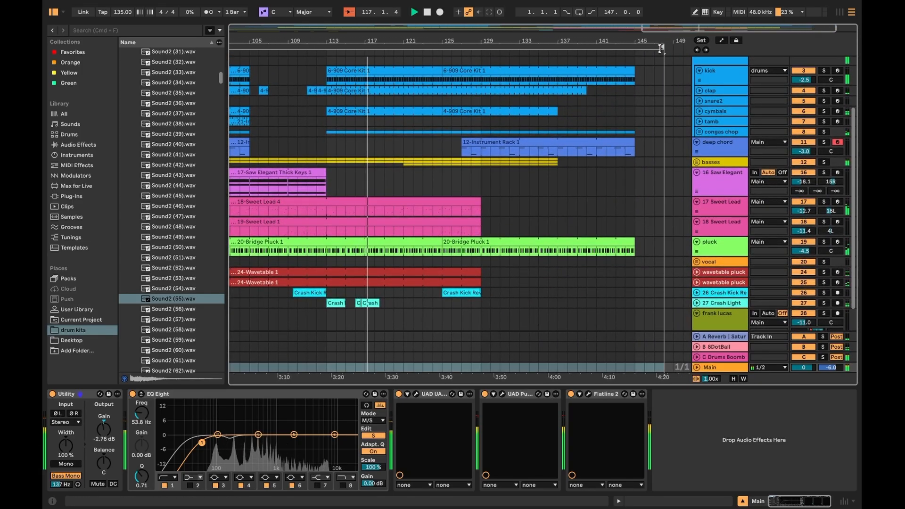